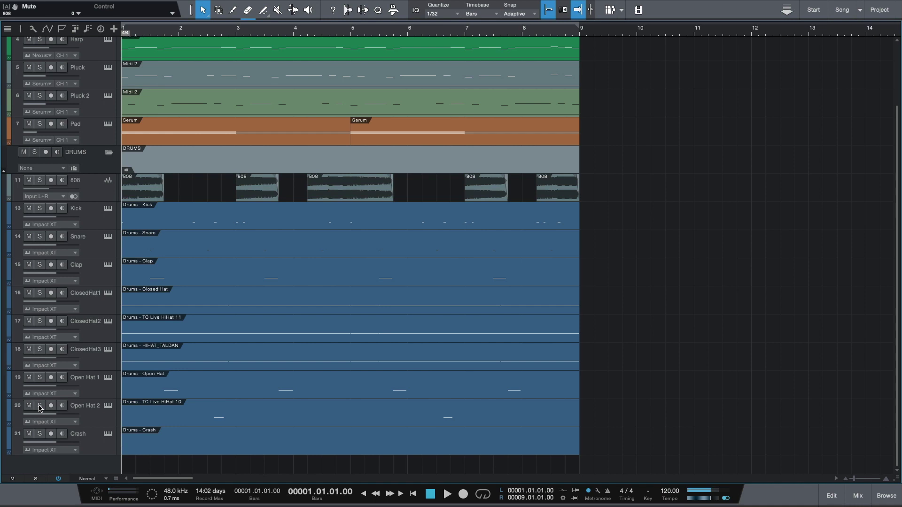
Solo the Piano track and play it back from the start of the arrangement
scroll(147, 321, "up", 3)
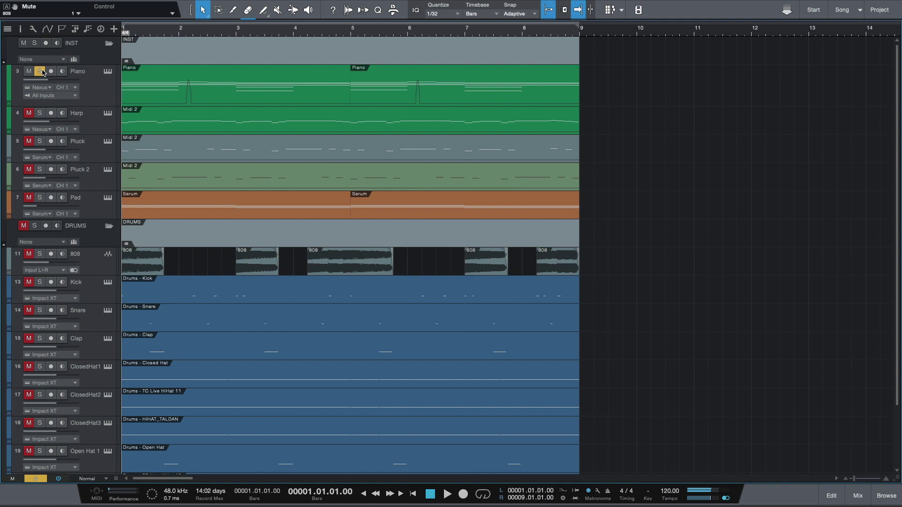
key("space")
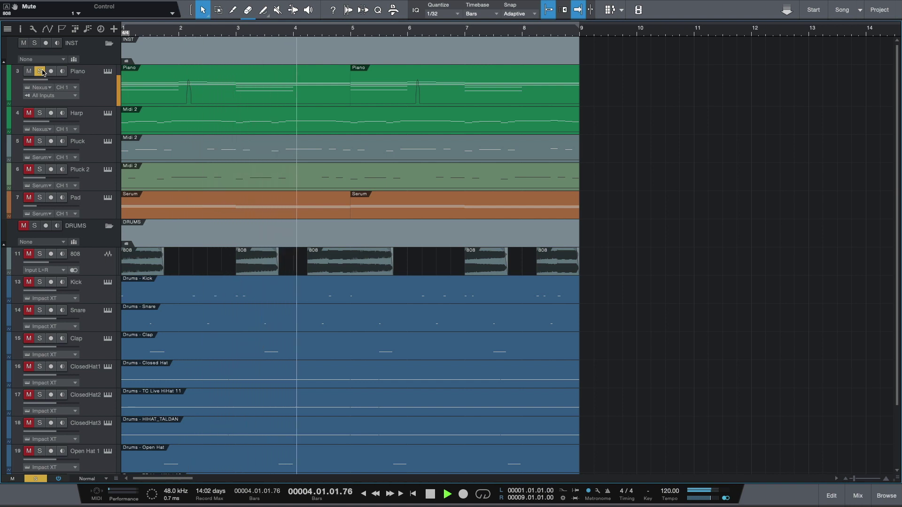
key("space")
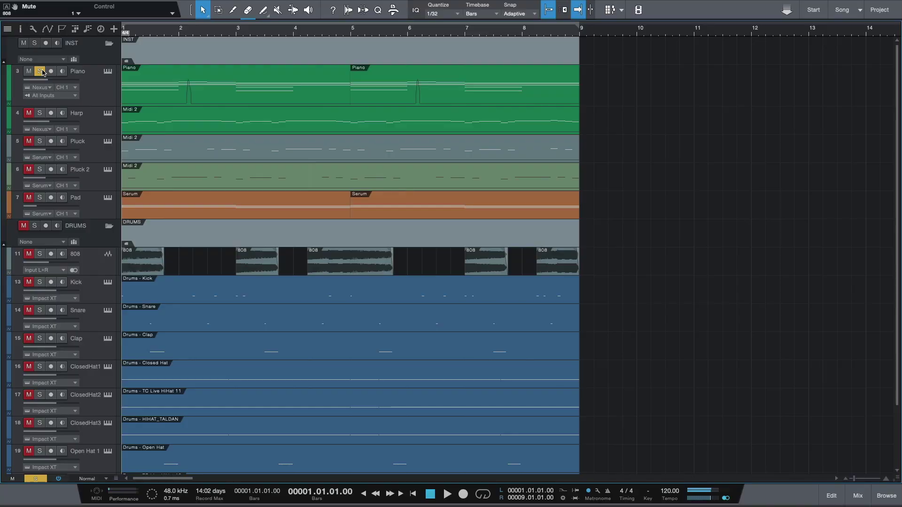
Solo the ClosedHat1 track in addition to the Piano and play the song from the start
left_click(98, 79)
key("Down")
key("Down")
key("Down")
key("Down")
key("Down")
key("Down")
key("Down")
key("Down")
key("Down")
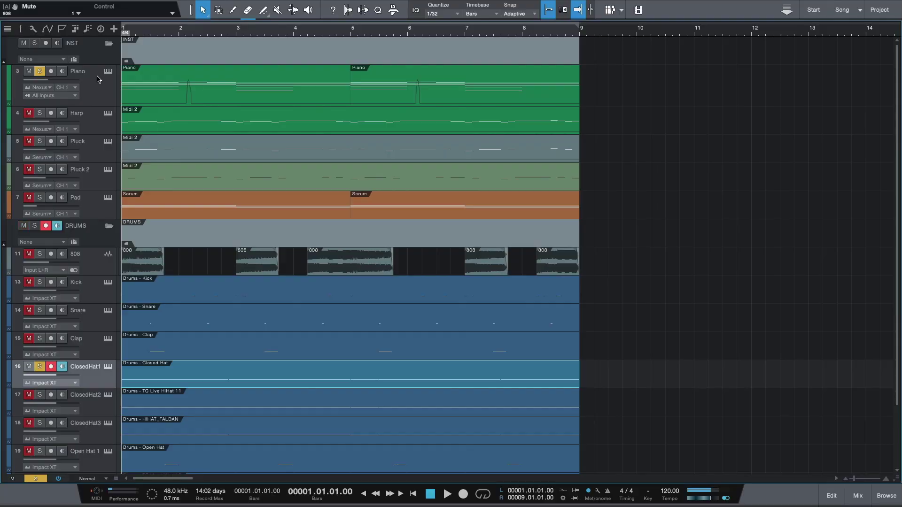
key("space")
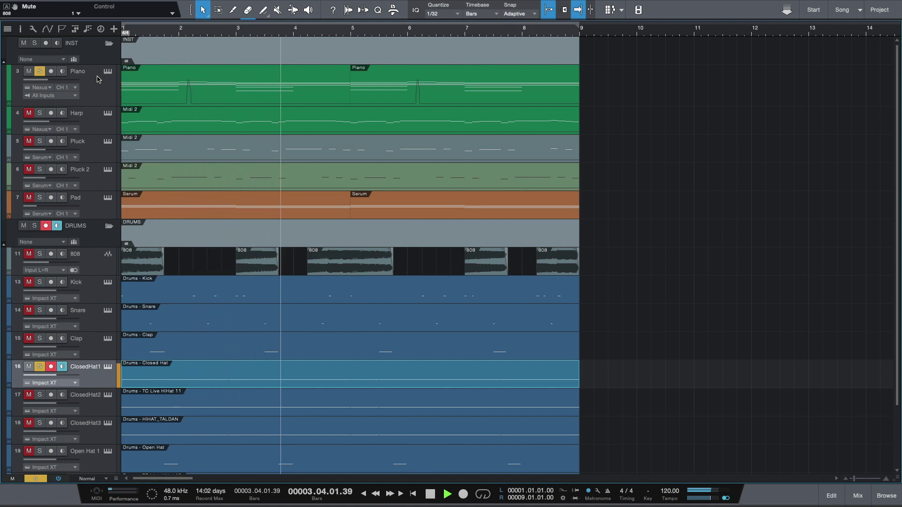
key("space")
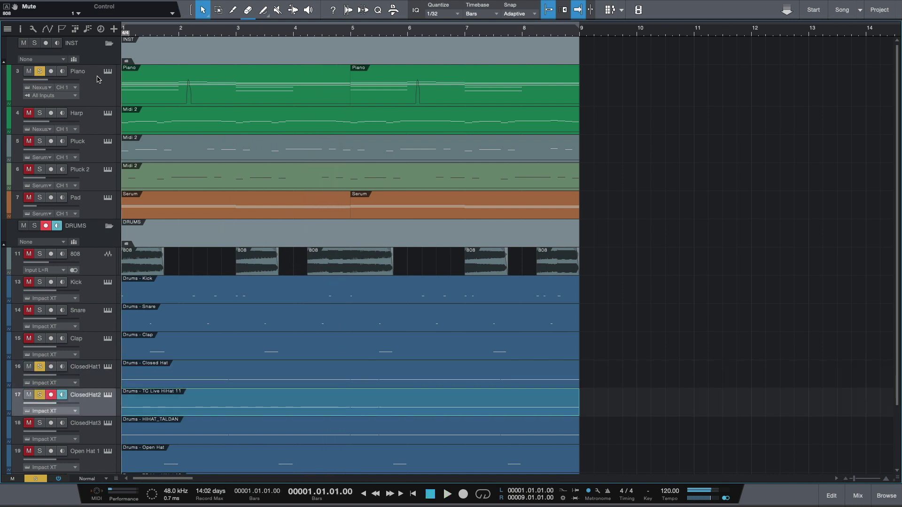
Add ClosedHat2 and ClosedHat3 to the soloed tracks and play back the layered hi-hats
key("space")
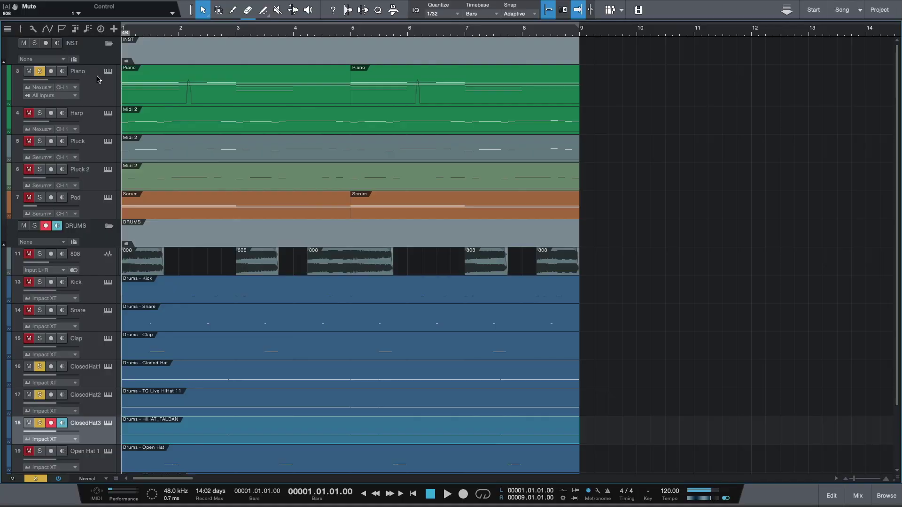
key("space")
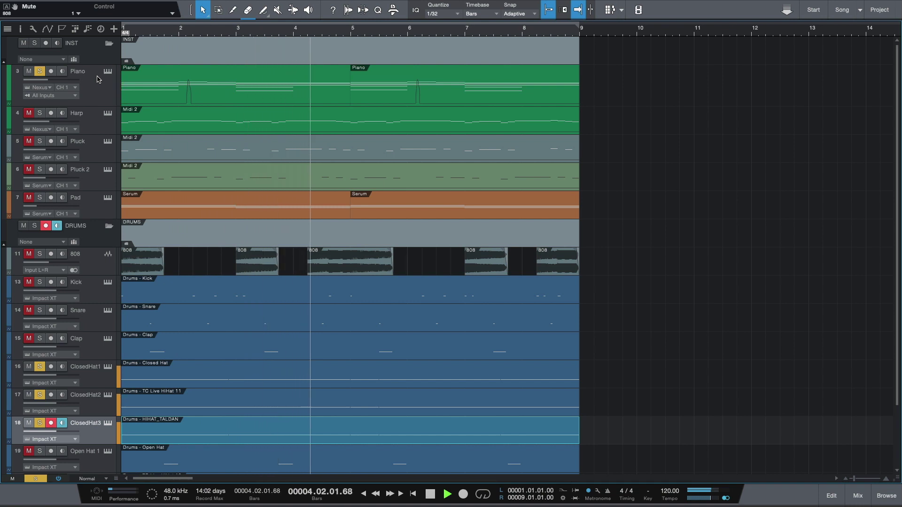
key("space")
Add the Snare and Clap tracks to the solo group and play them with the hi-hats
key("Up")
key("Up")
key("Up")
key("Up")
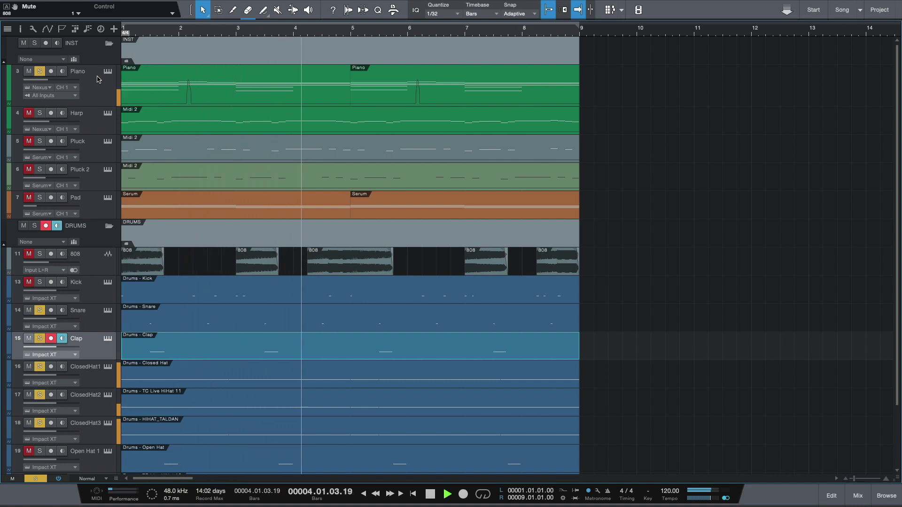
key("space")
Add Open Hat 1, Open Hat 2 and Crash to the soloed tracks and play the pattern
key("Down")
key("Down")
key("Down")
key("Down")
key("Down")
key("Down")
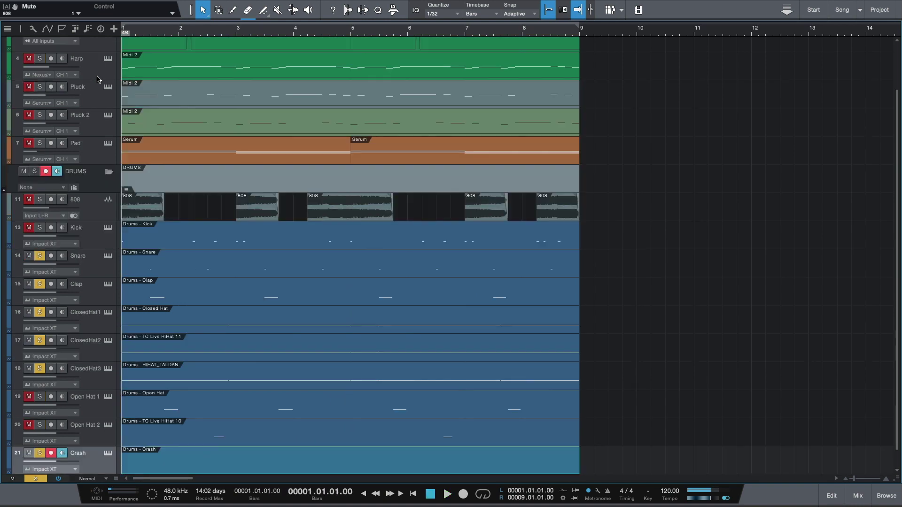
key("Up")
key("Up")
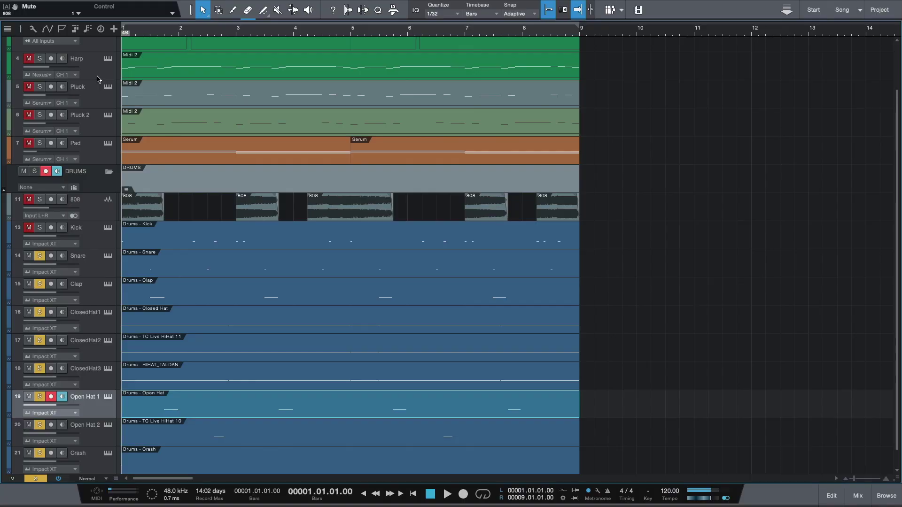
key("space")
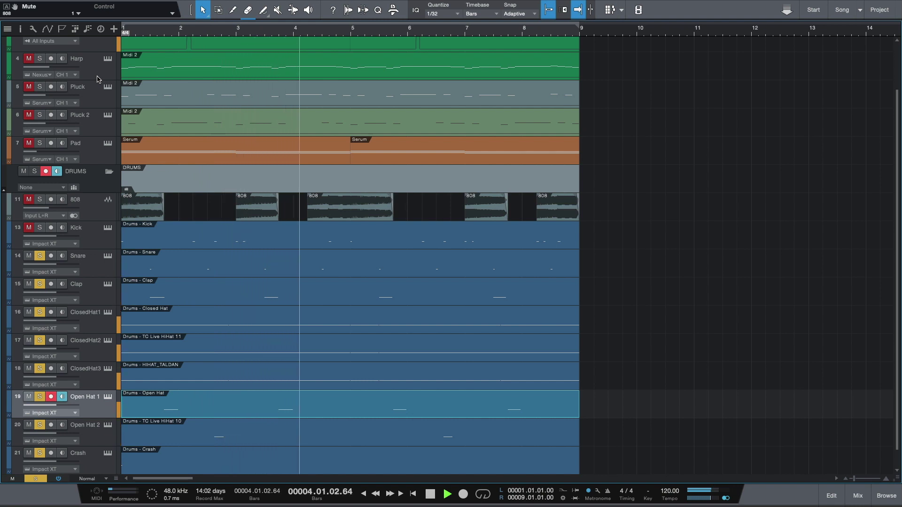
key("space")
Solo the Kick track as well and open its Impact XT instrument
left_click(54, 239)
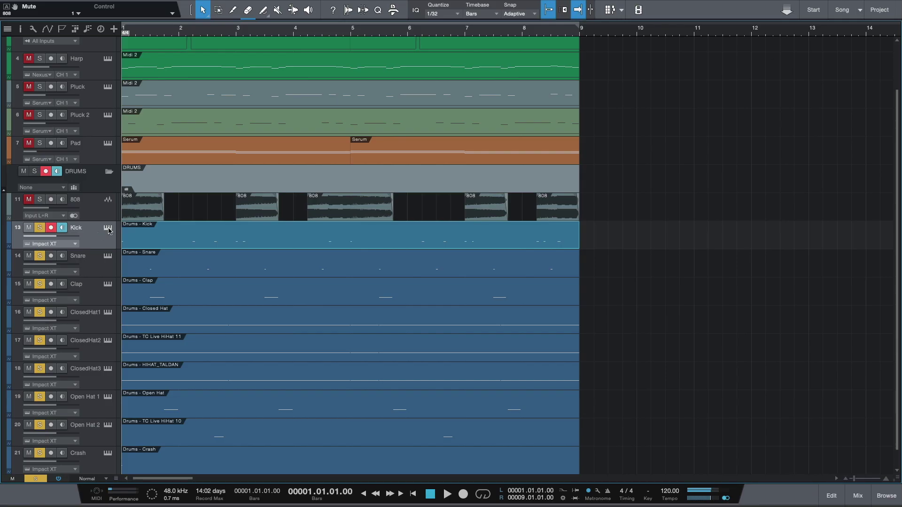
left_click(108, 229)
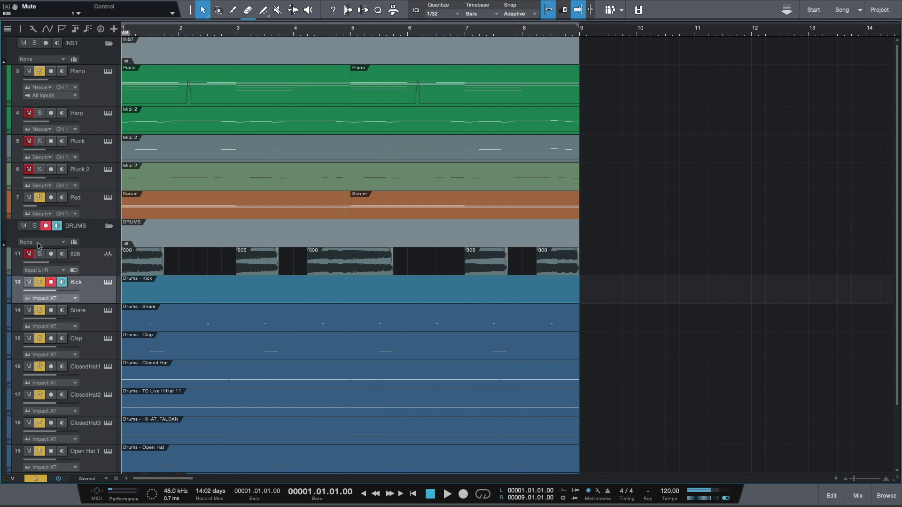
Mute the DRUMS folder and audition the soloed Pad, first without the Piano and again with Piano and Harp
left_click(24, 226)
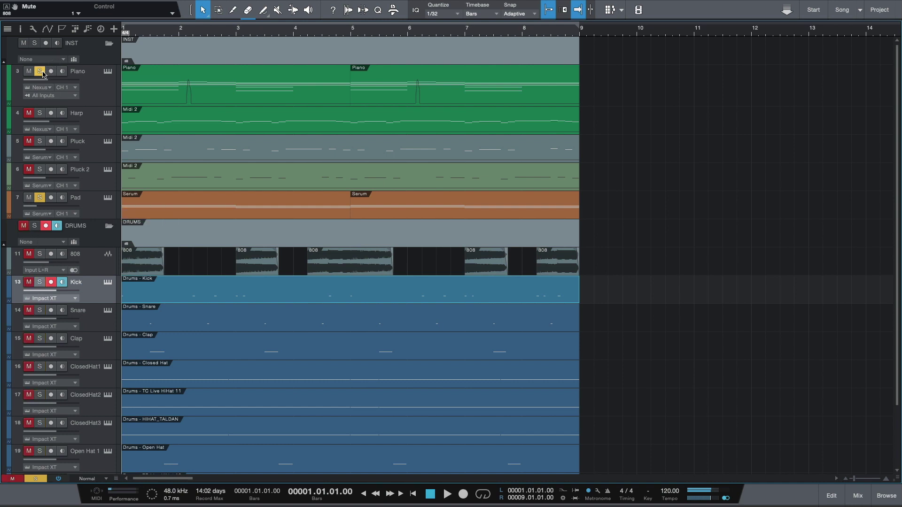
key("space")
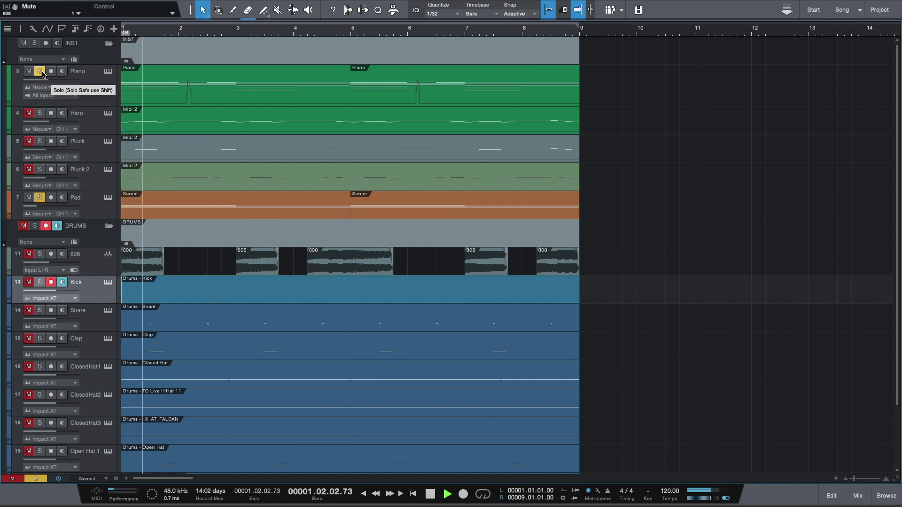
left_click(42, 73)
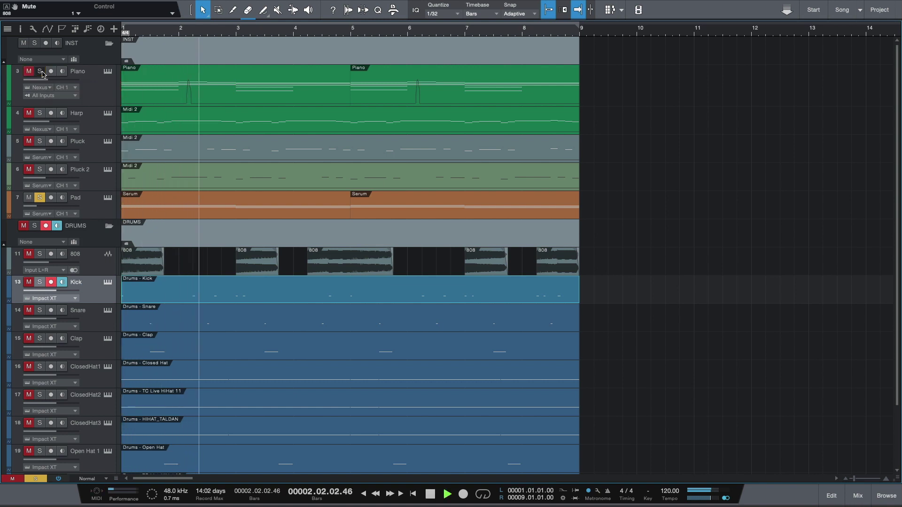
left_click(41, 71)
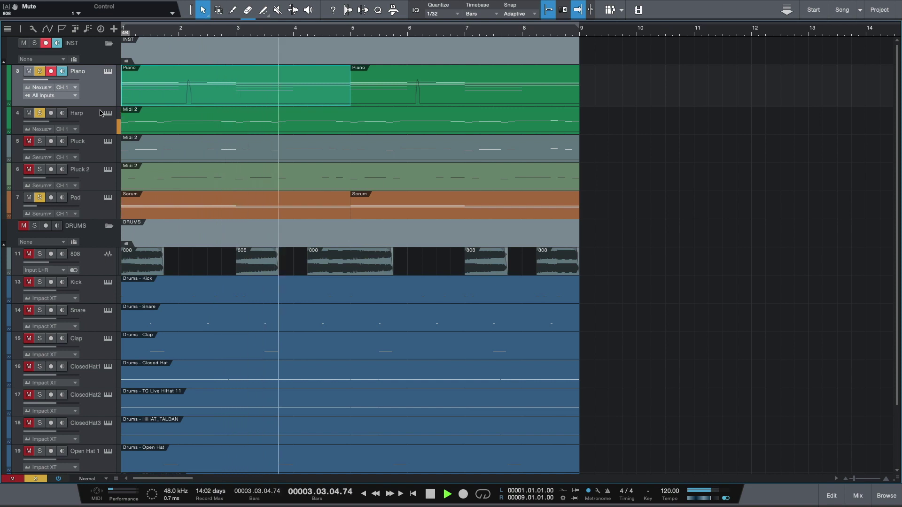
key("space")
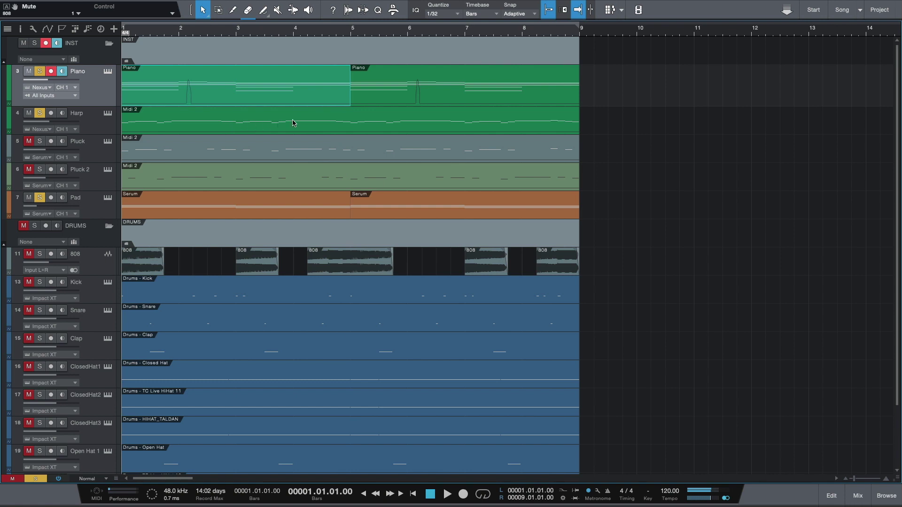
Solo both pluck tracks and view the Pluck part's notes in the note editor
left_click(319, 128)
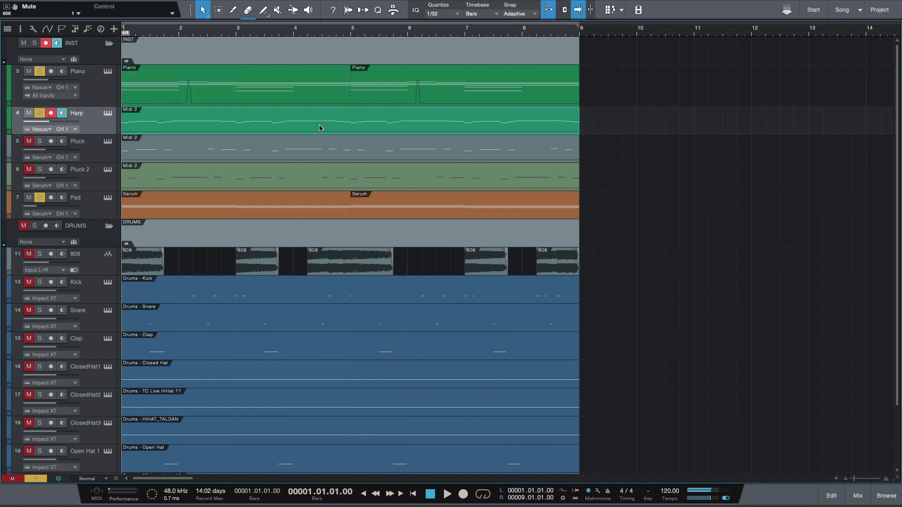
left_click(256, 136)
scroll(180, 149, "down", 3)
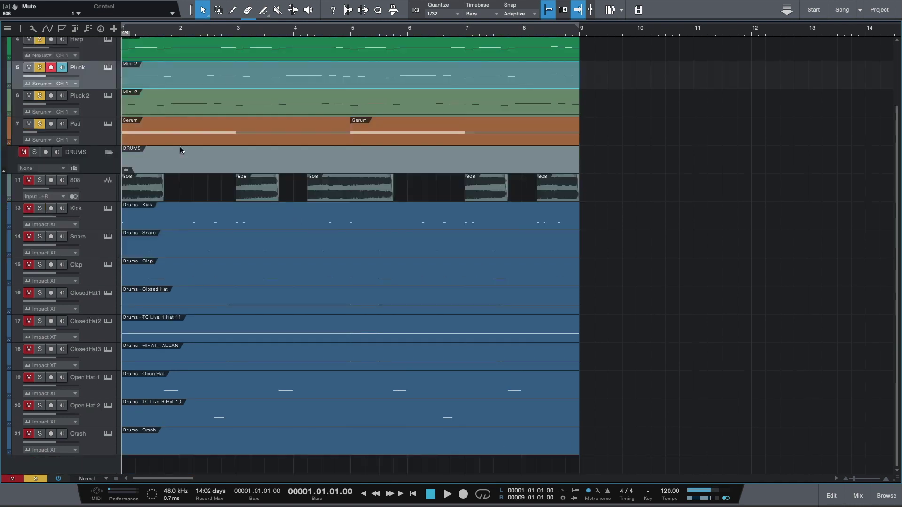
double_click(176, 73)
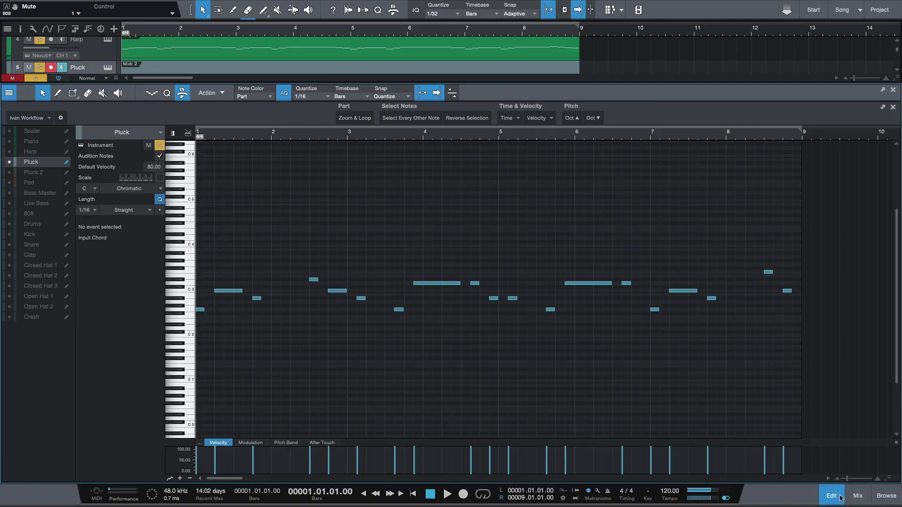
left_click(840, 497)
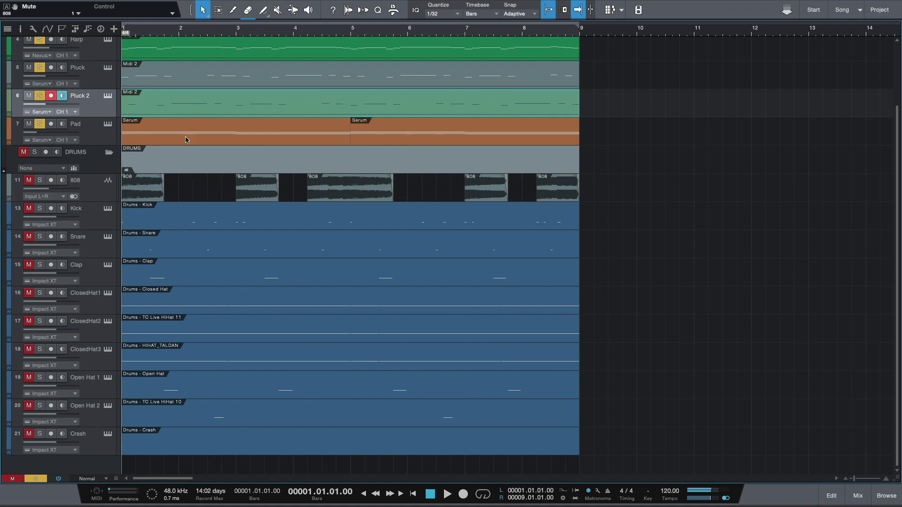
View the Pluck 2 part's notes in the note editor and check the panning of both plucks in the mixer
double_click(165, 96)
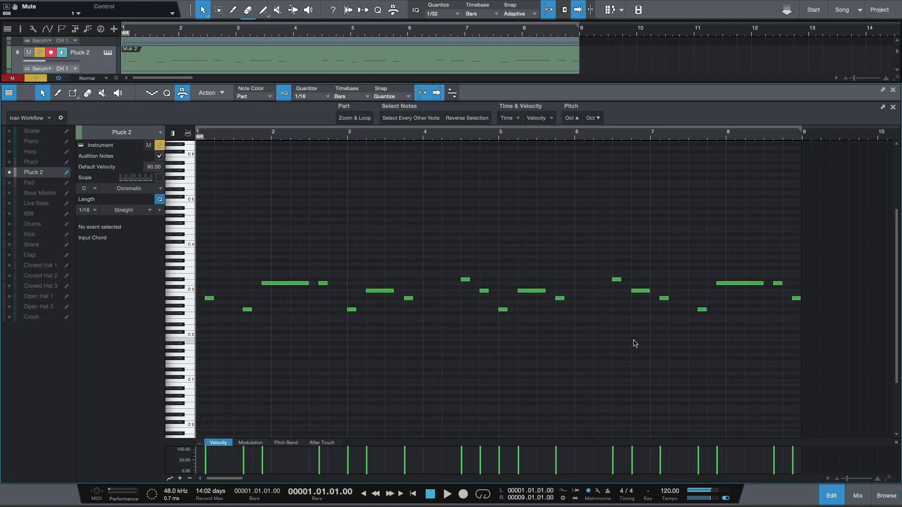
left_click(862, 491)
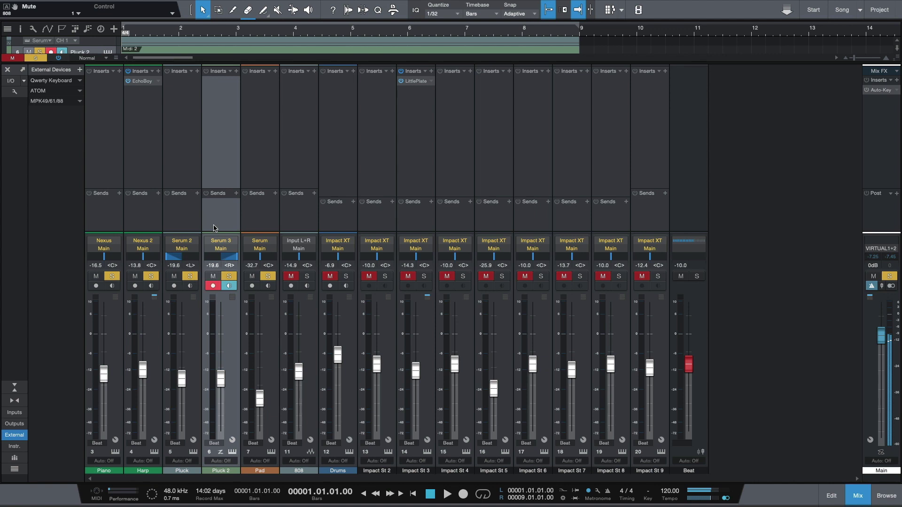
left_click(858, 495)
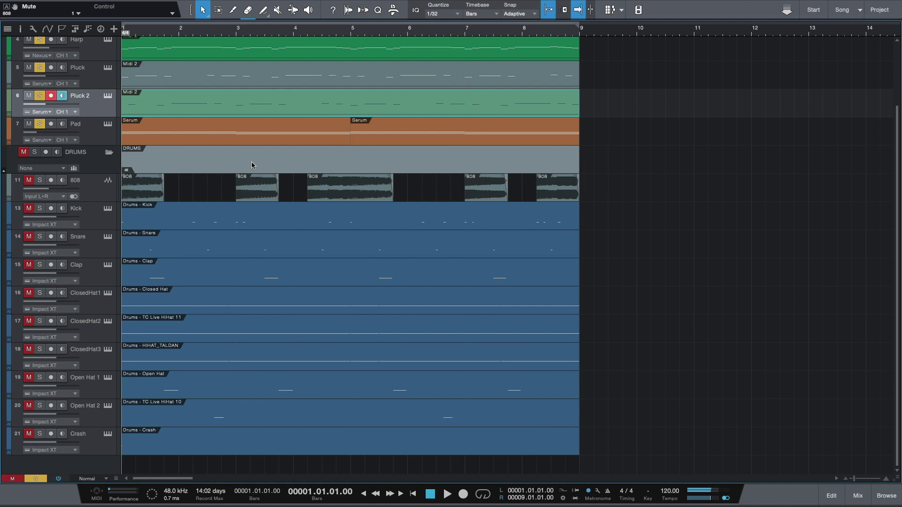
Limit the solo to Pluck and Pluck 2 and play the two tracks together
scroll(164, 135, "up", 5)
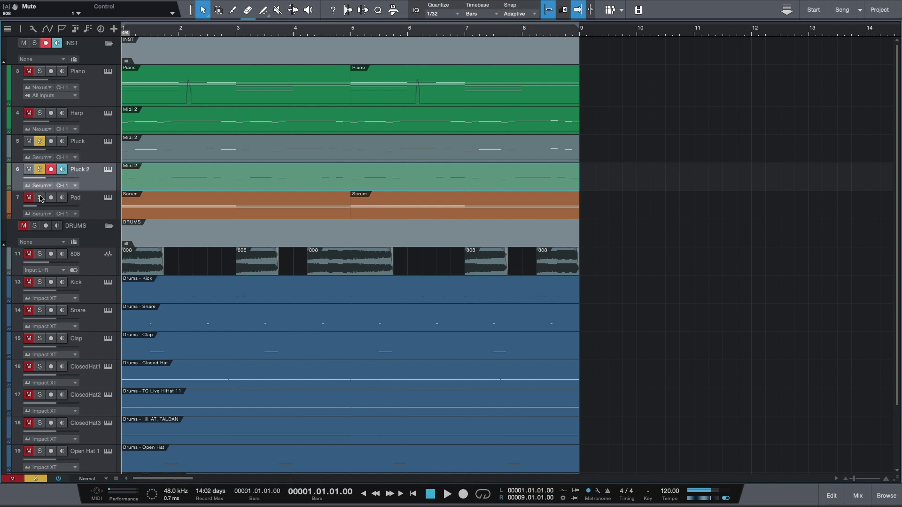
key("space")
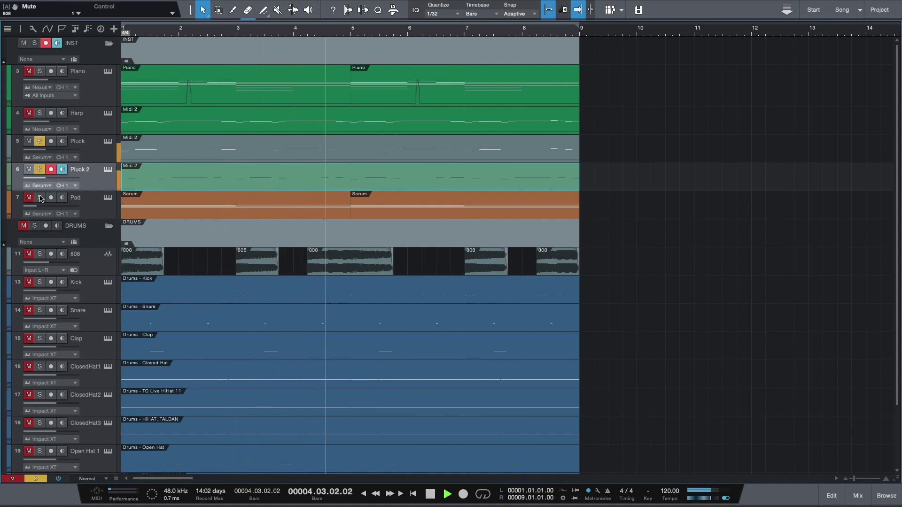
key("space")
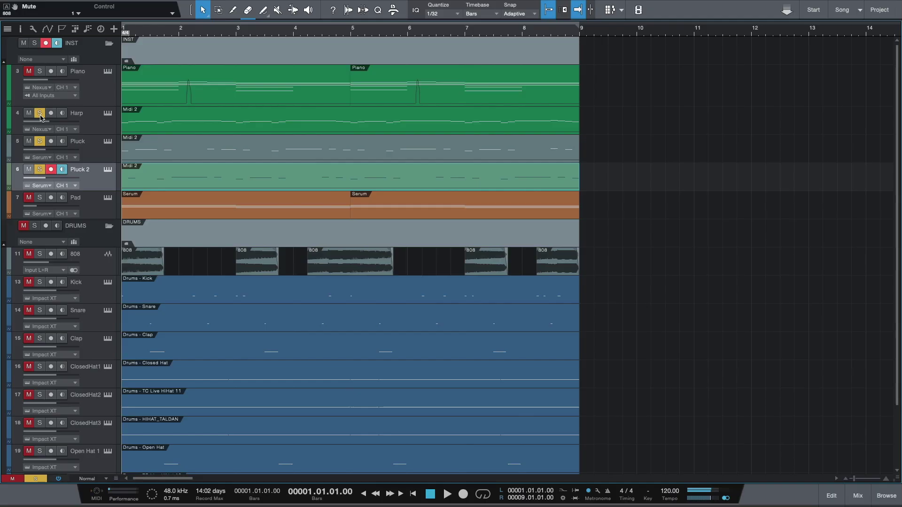
Play the Harp with both plucks, audition the whole INST folder soloed, and clear the folder's solo
key("space")
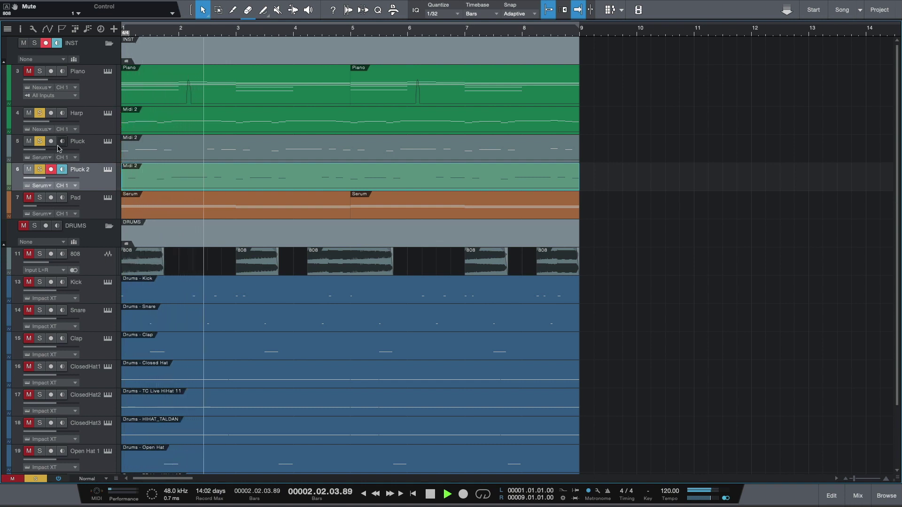
left_click(35, 45)
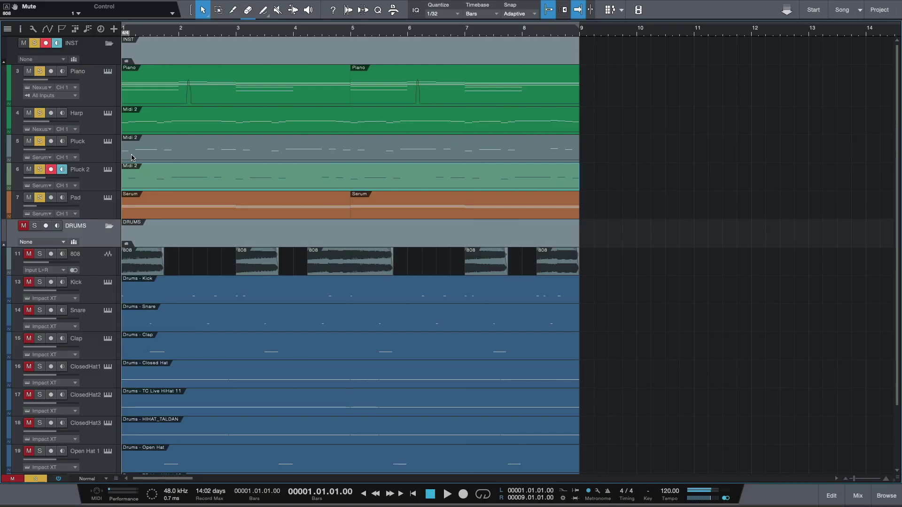
left_click(33, 44)
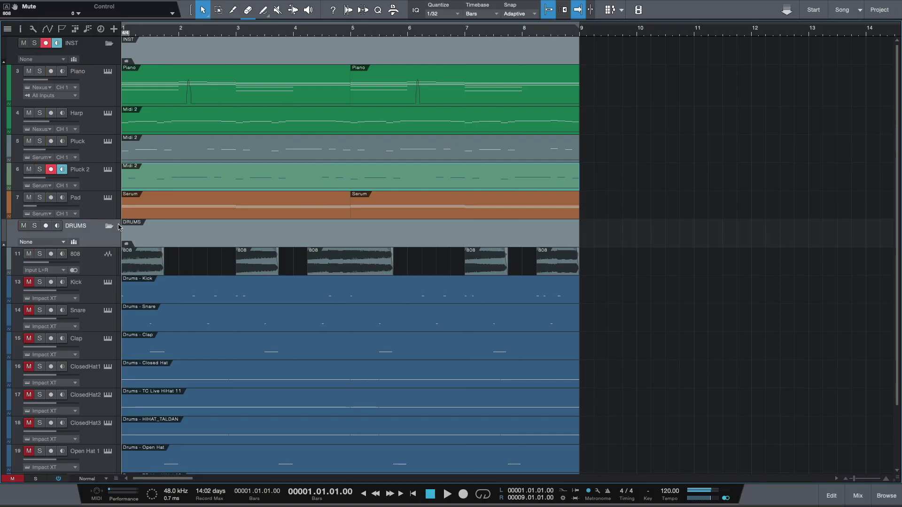
Solo the 808 audio track, play it back, and inspect the SampleOne instrument behind the 808
left_click(40, 254)
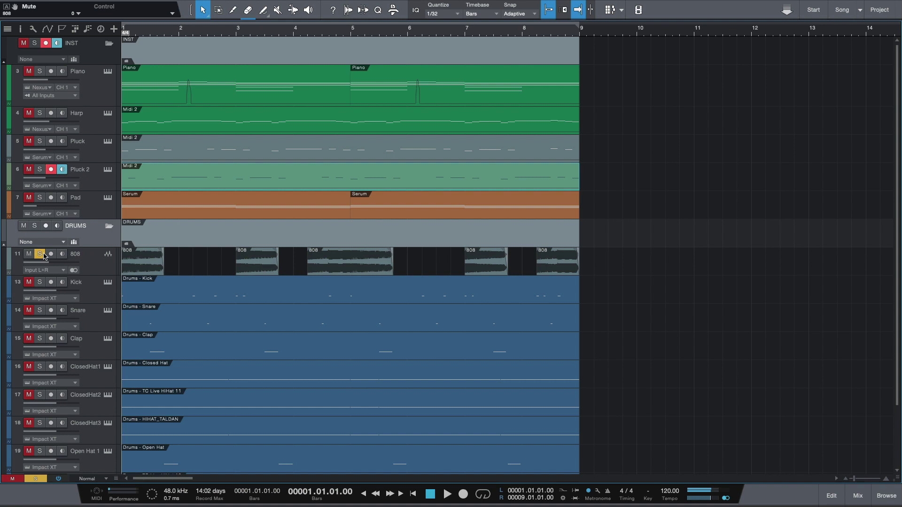
key("space")
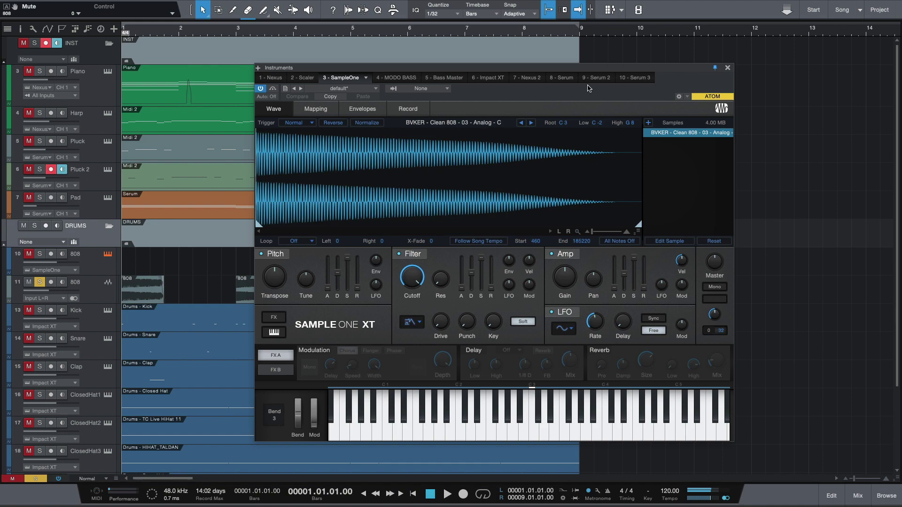
left_click(729, 69)
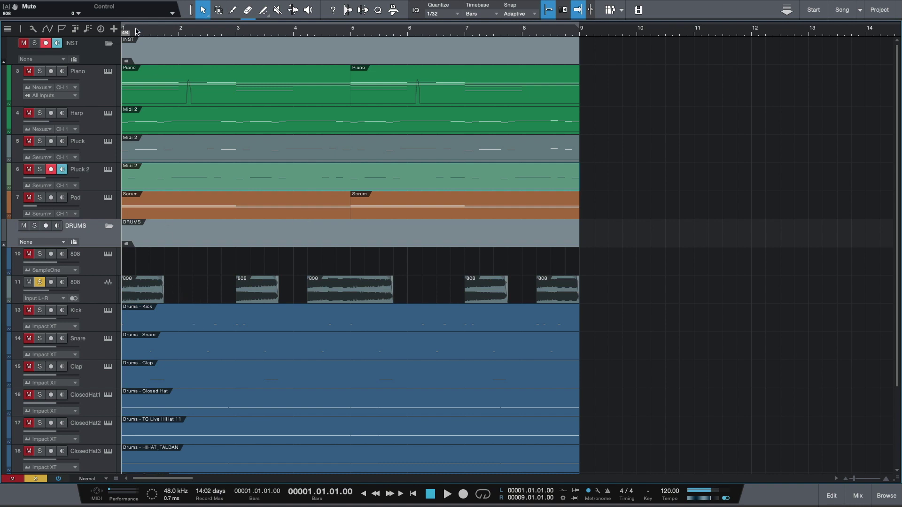
Clear all track solos and mutes and play the full eight-bar arrangement from the start
left_click_drag(136, 31, 138, 44)
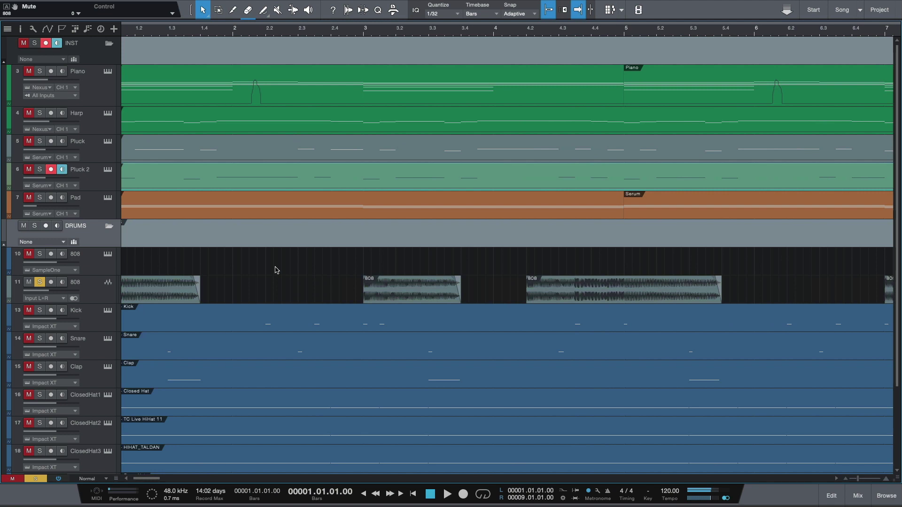
scroll(276, 270, "left", 2)
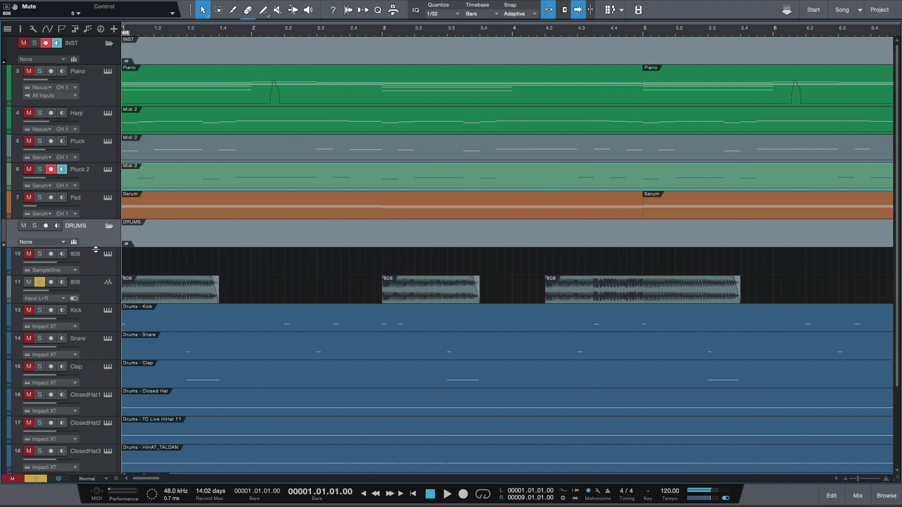
left_click(35, 479)
left_click(18, 479)
key("space")
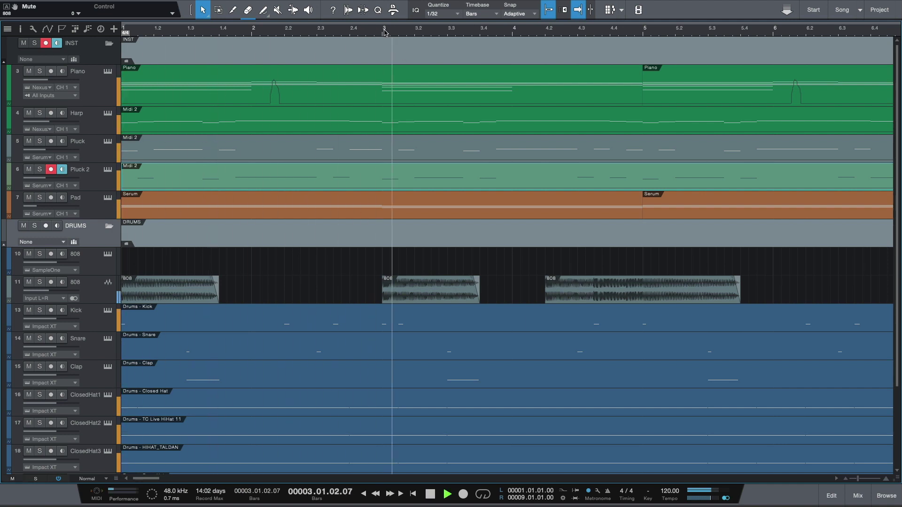
key("w")
key("w")
key("w")
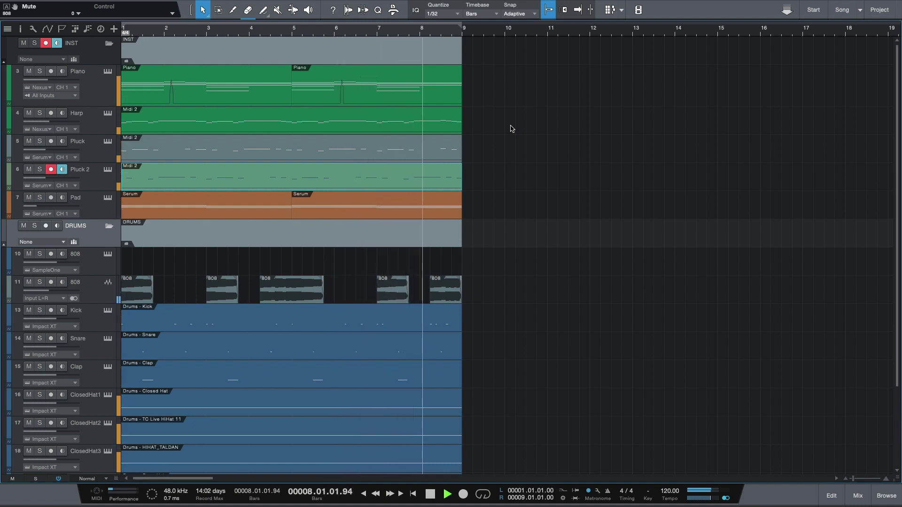
Switch to Finder and open the Boomin folder under 808 Shots in the BVKER - 808 VIP sample pack
key("super+Tab")
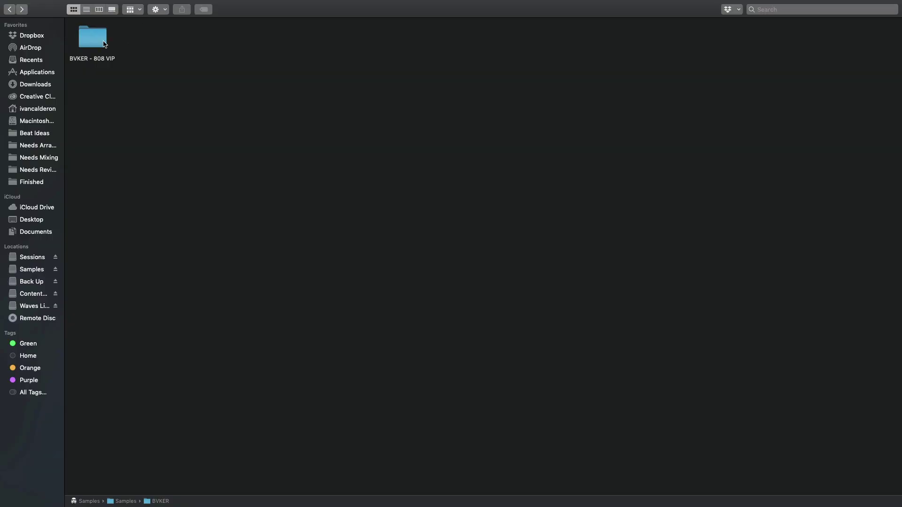
double_click(104, 44)
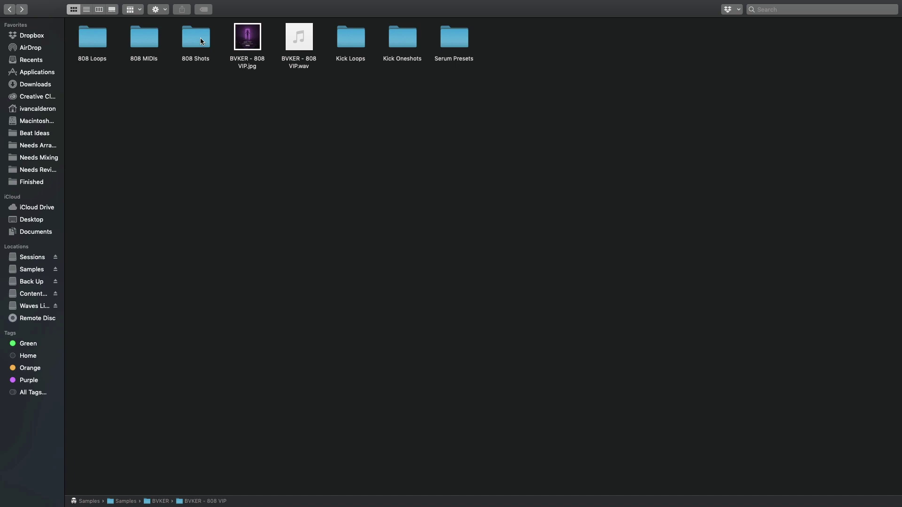
double_click(200, 41)
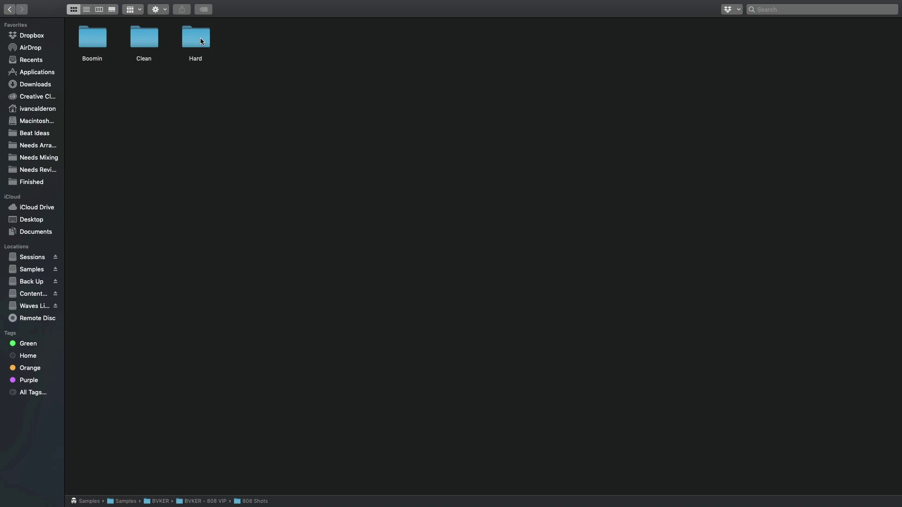
double_click(94, 42)
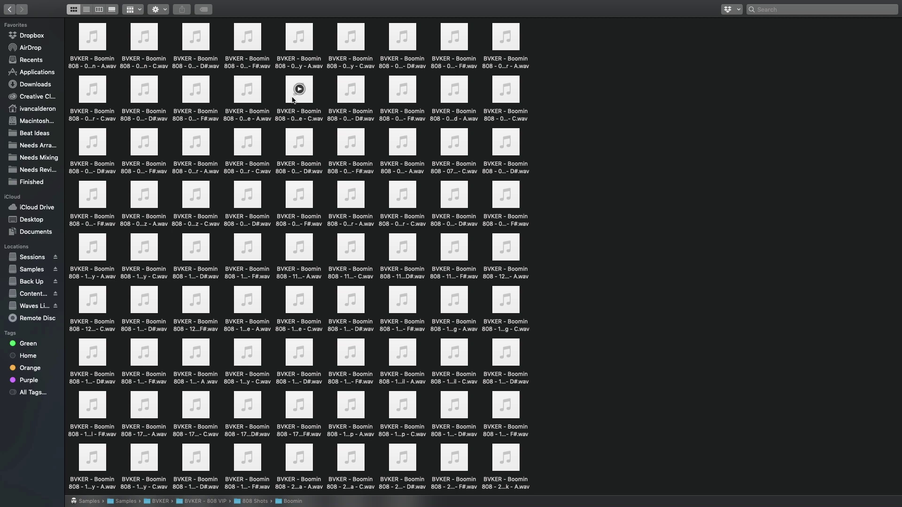
Audition the C-note versions of Boomin 808s 01 through 05, from Dirty Dan to Wired, and clear the file selection
left_click(144, 37)
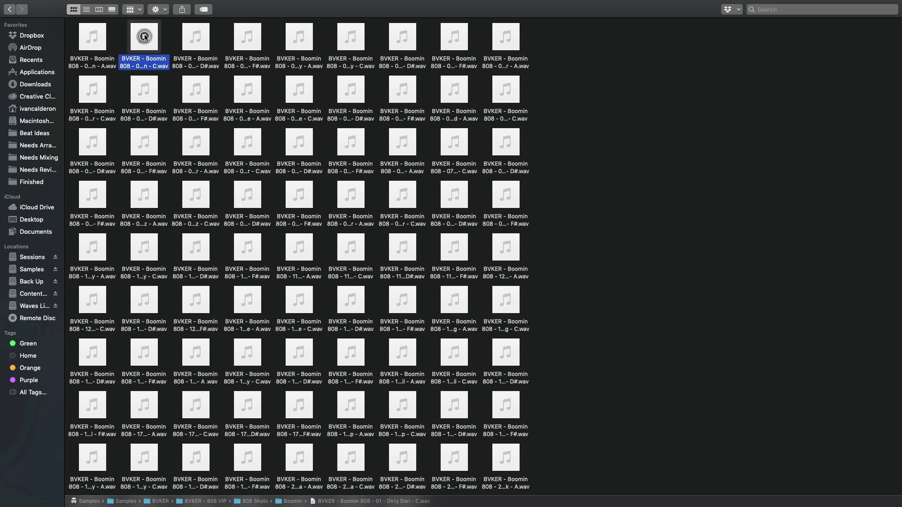
mouse_move(349, 31)
left_click(351, 36)
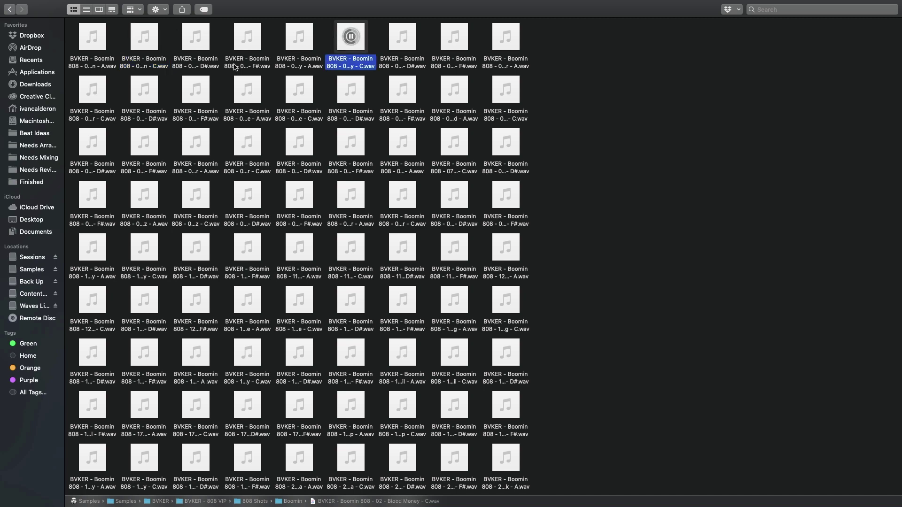
left_click(92, 90)
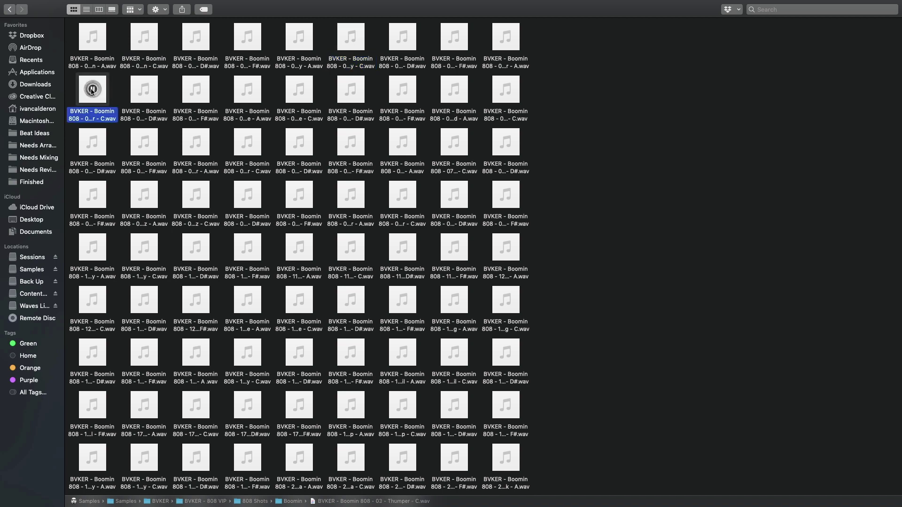
left_click(299, 90)
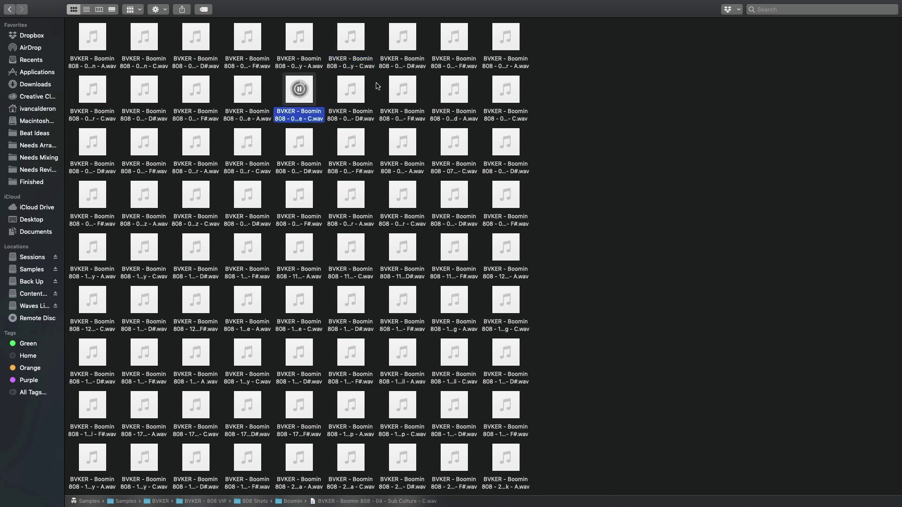
left_click(506, 91)
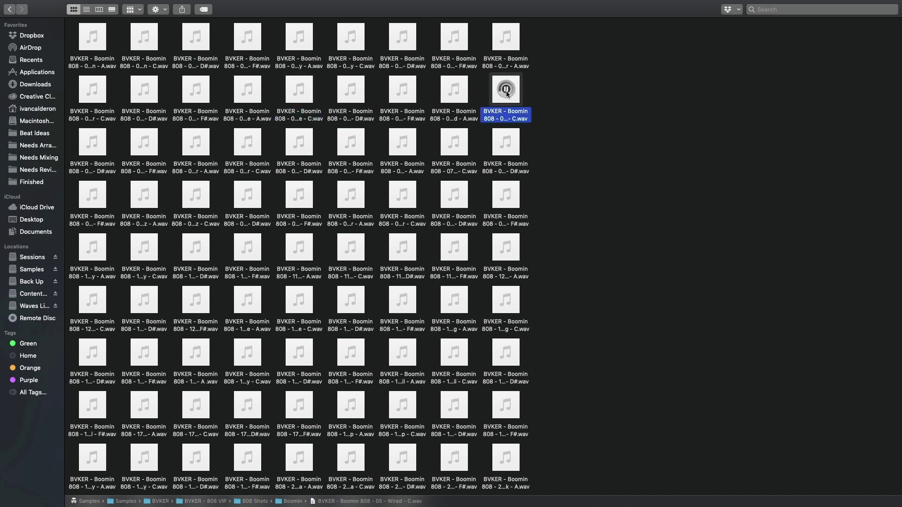
key("super+alt+a")
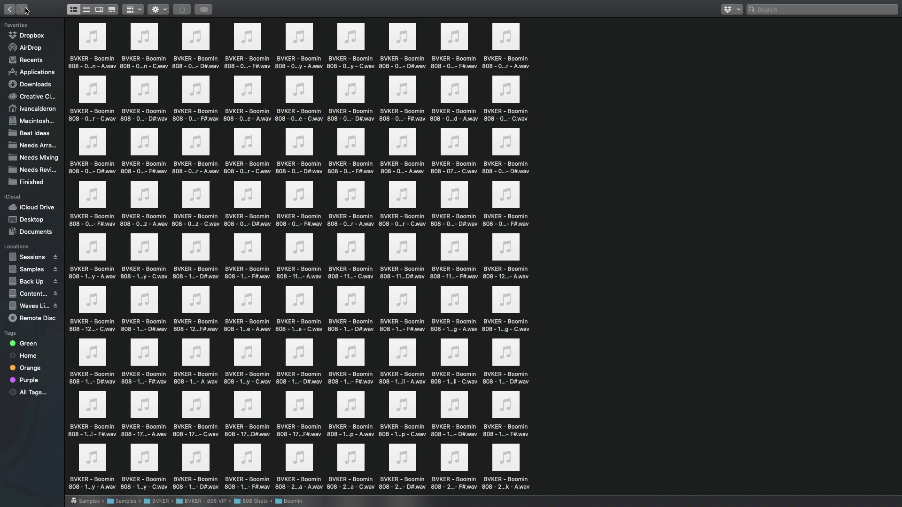
Open the Clean 808 shots folder and audition the C-note versions of samples 01, 02, 03, 05, 06 and 07
left_click(8, 10)
double_click(145, 38)
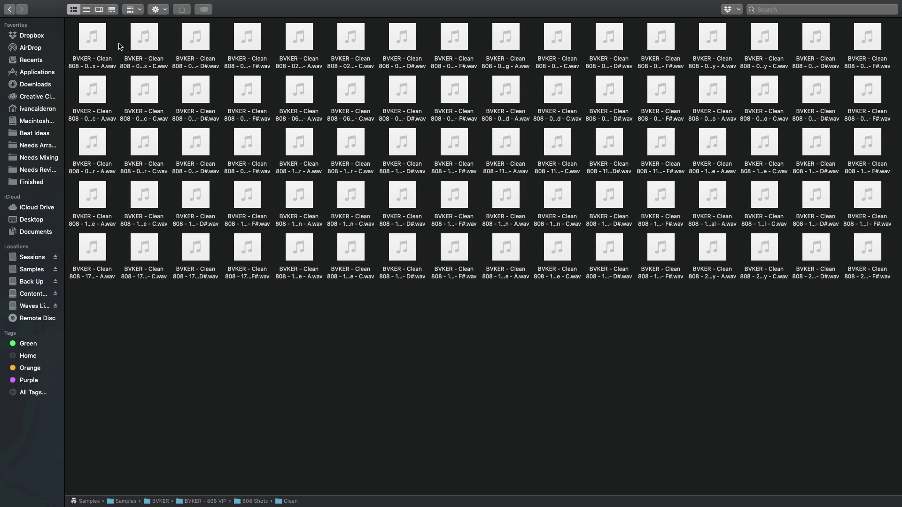
left_click(146, 37)
left_click(145, 36)
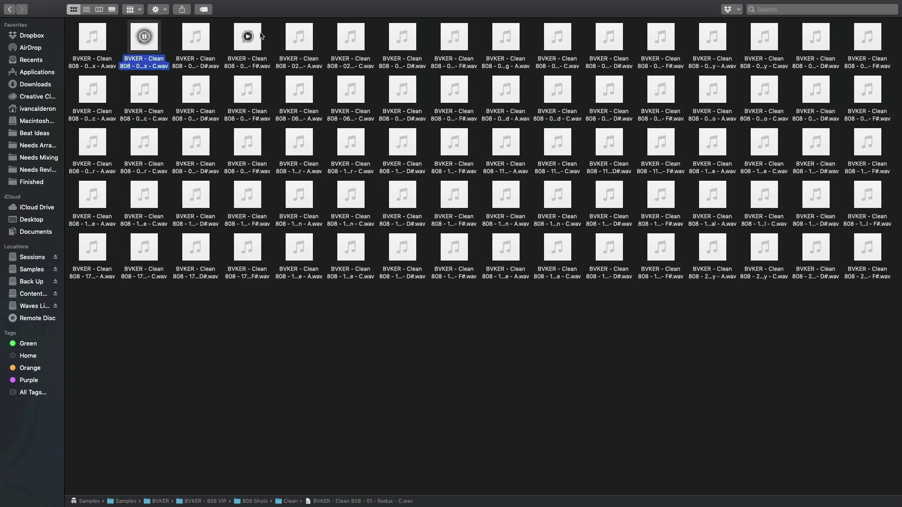
left_click(351, 37)
left_click(352, 37)
left_click(559, 41)
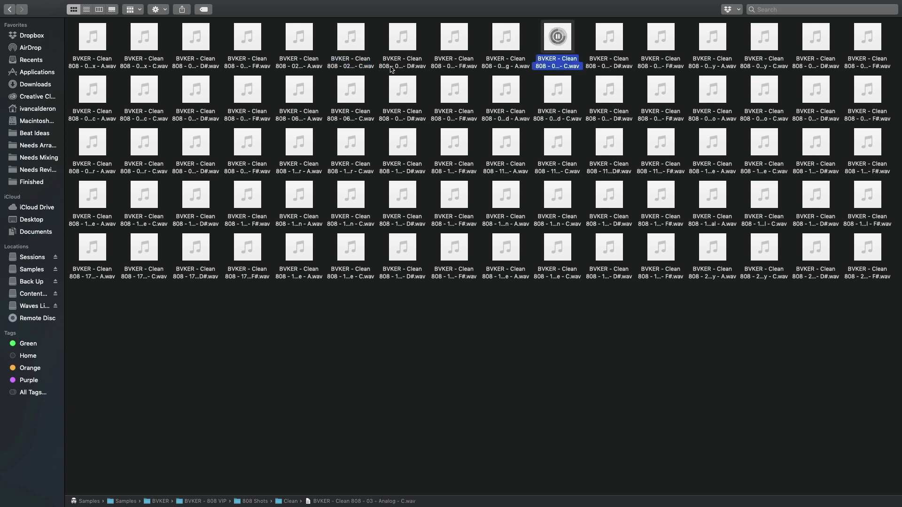
left_click(144, 89)
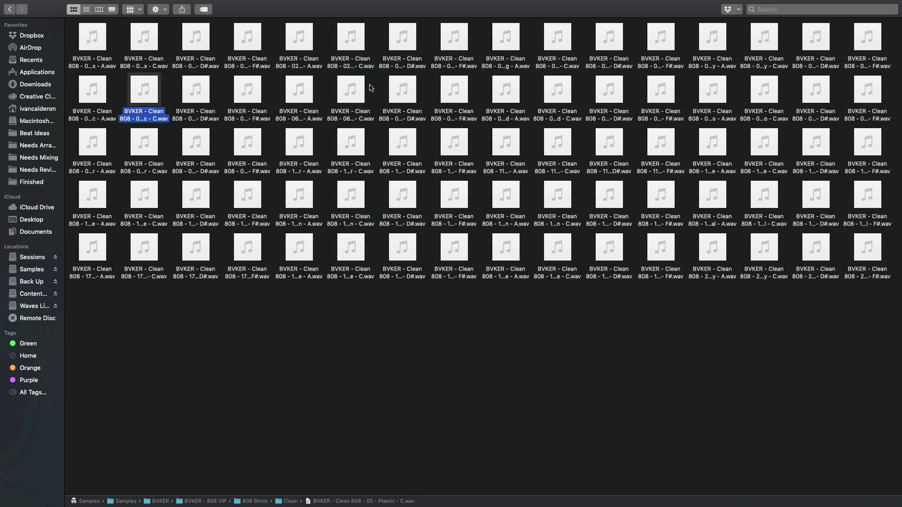
left_click(351, 89)
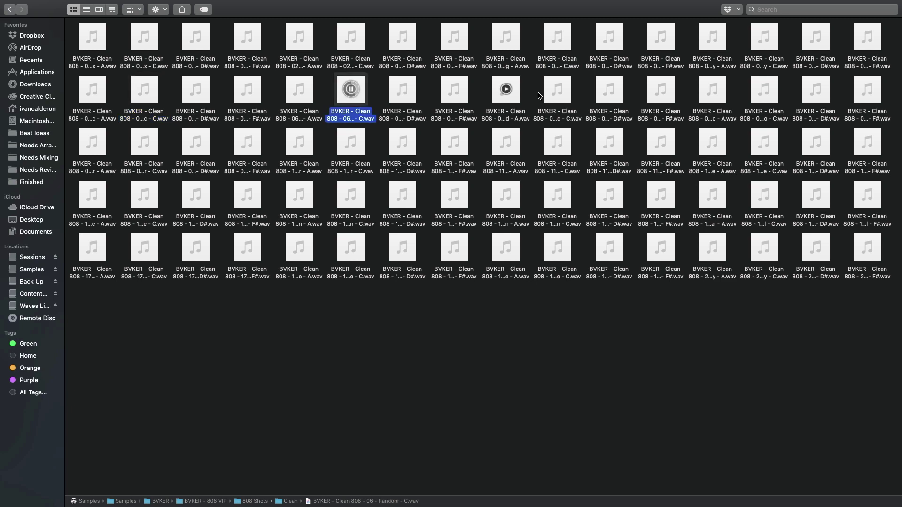
left_click(557, 89)
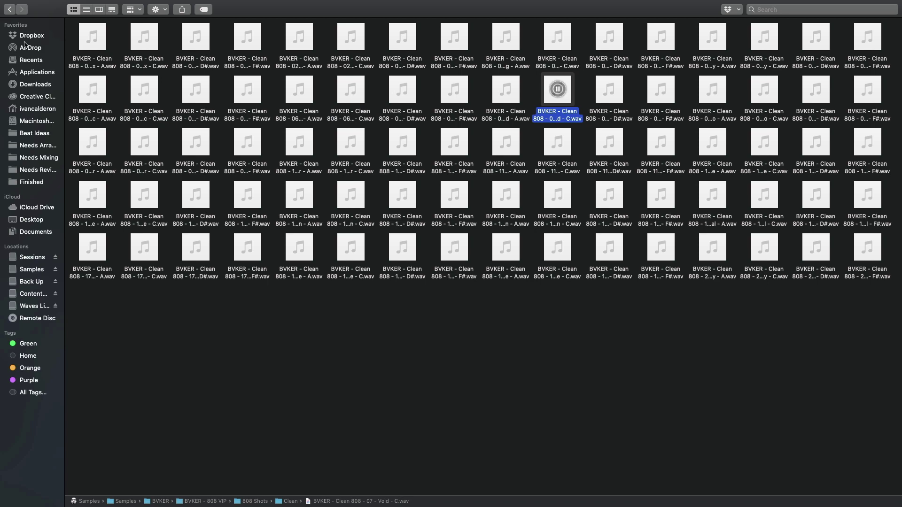
left_click(67, 26)
Open the Hard 808 shots folder and audition C-note samples including Broken Tube, Snails, Hardcore and Propaganda
left_click(10, 10)
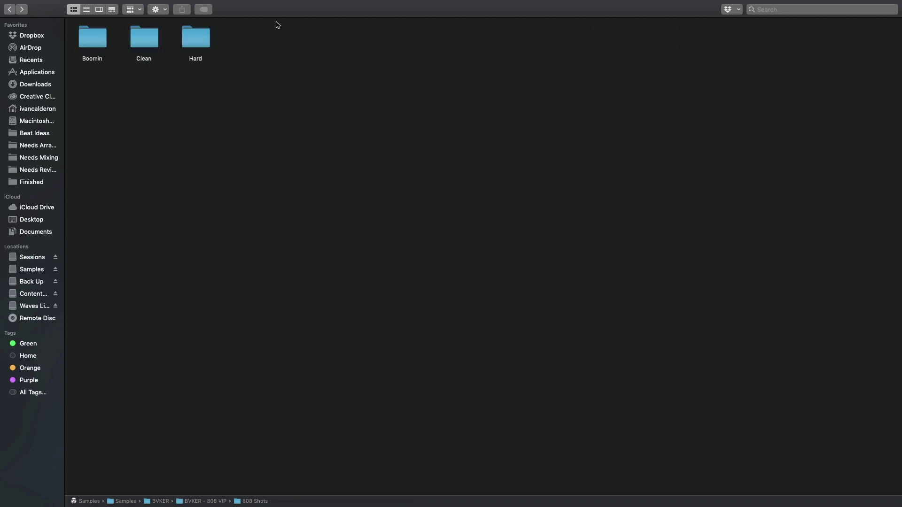
double_click(197, 39)
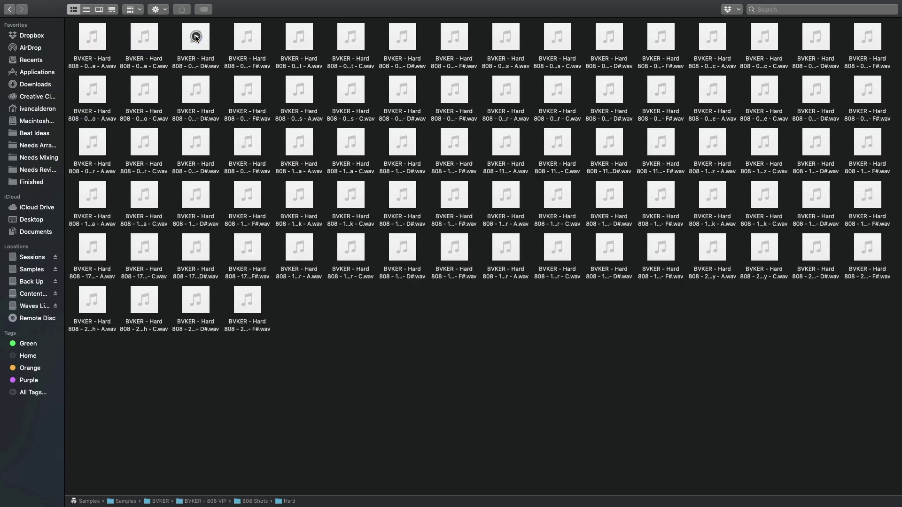
left_click(144, 36)
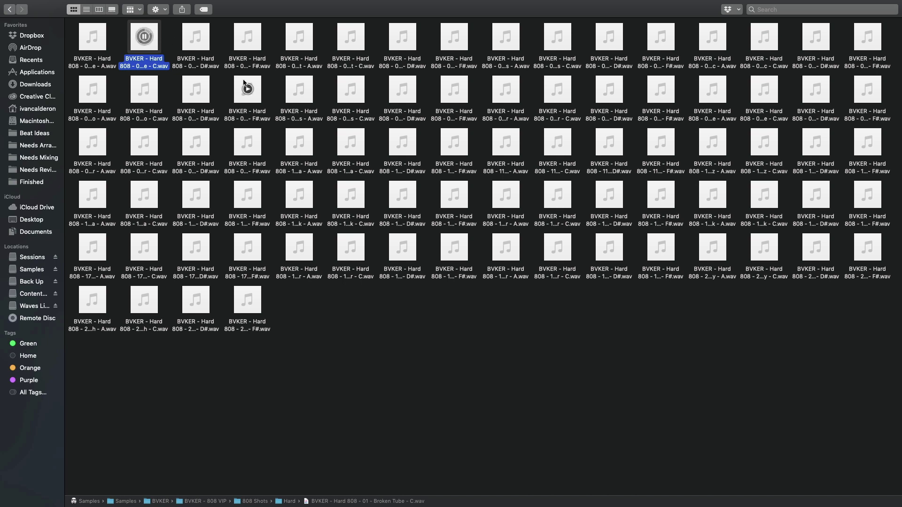
left_click(352, 89)
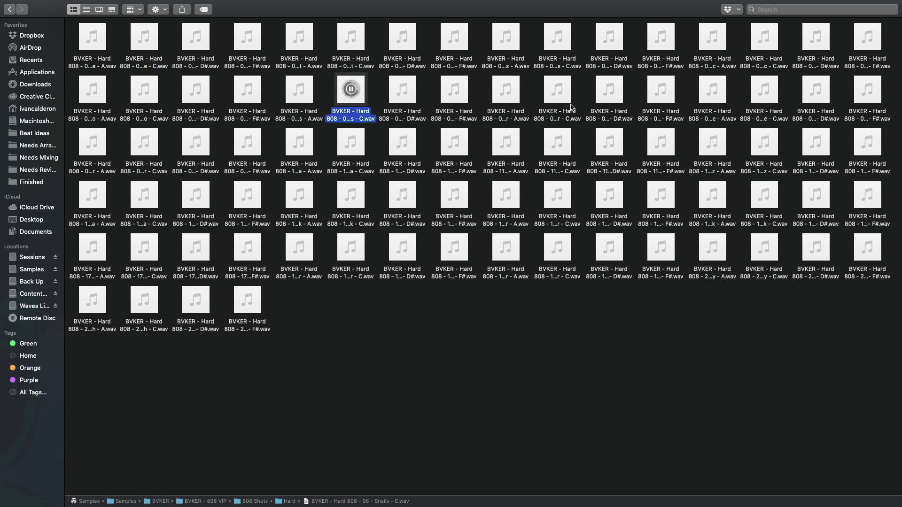
left_click(765, 92)
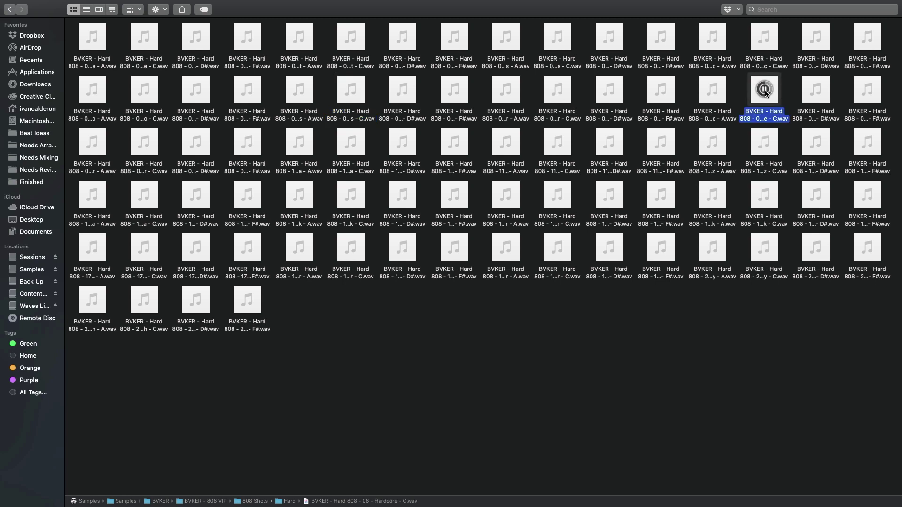
left_click(145, 142)
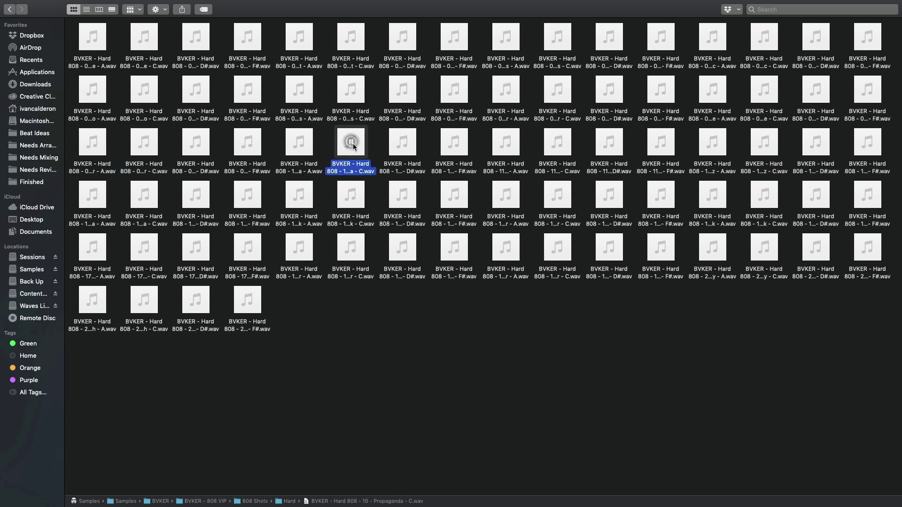
Return to the BVKER - 808 VIP folder and open the Boomin folder inside Kick Oneshots
mouse_move(16, 11)
left_click(9, 9)
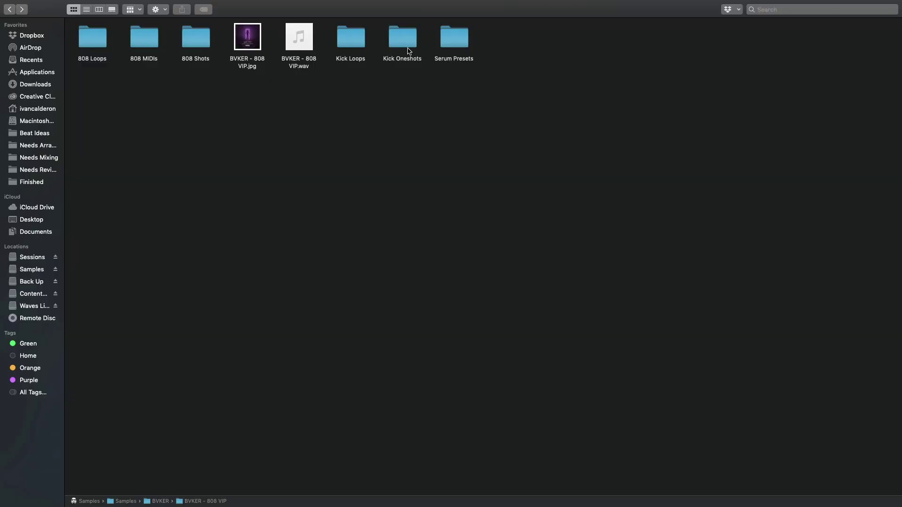
double_click(403, 45)
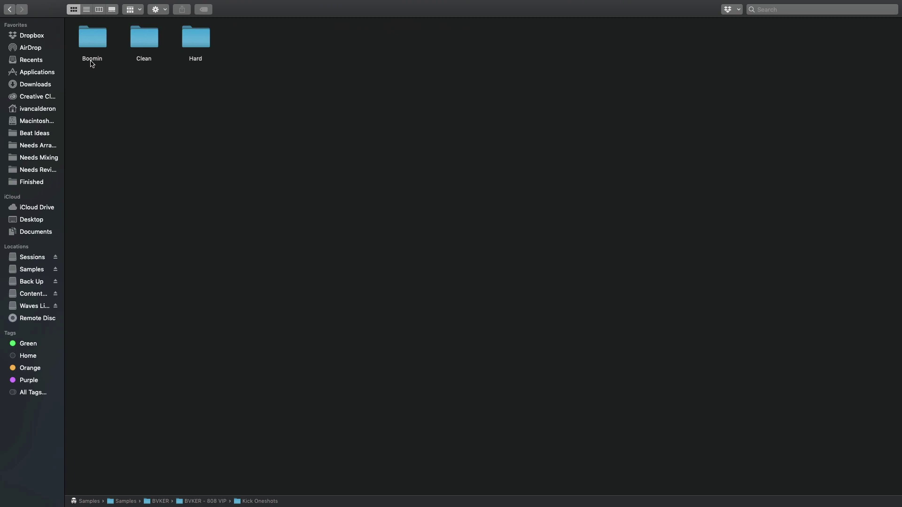
double_click(97, 44)
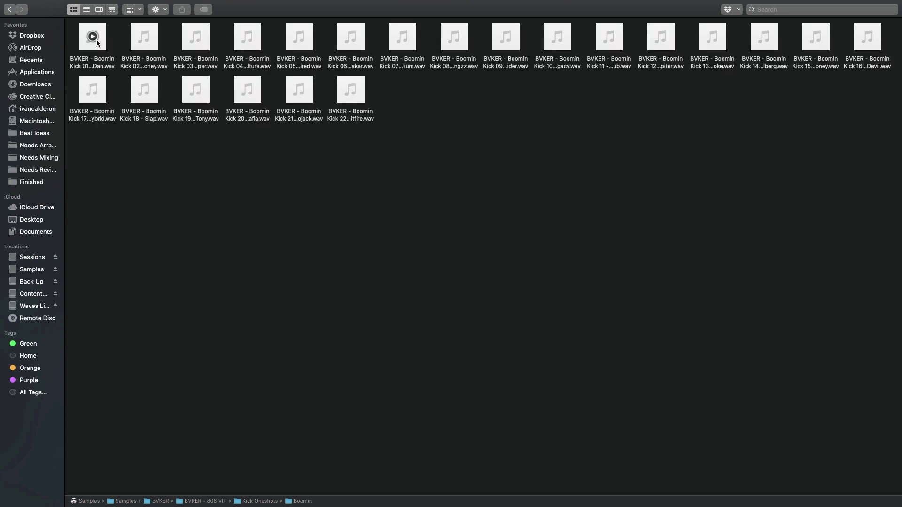
Audition Boomin kicks 01 through 07 one after another, from Dirty Dan to Astralium
left_click(93, 37)
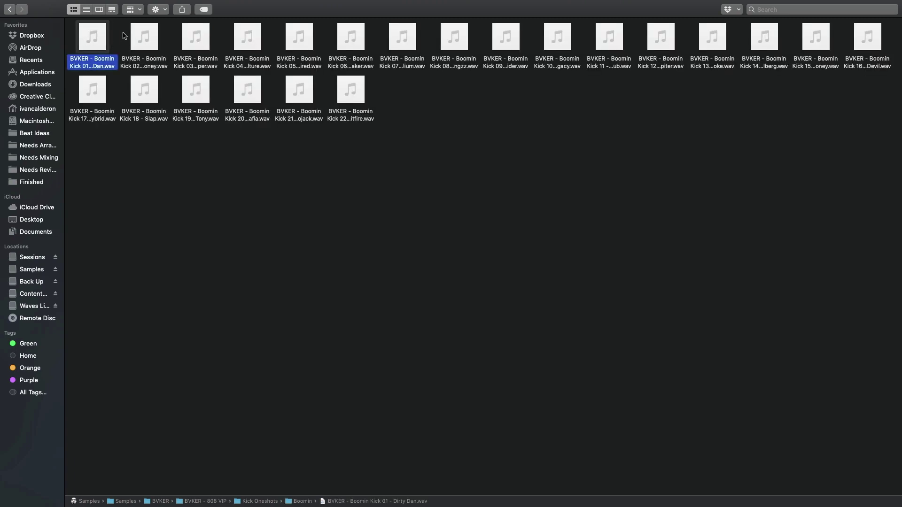
left_click(145, 37)
left_click(197, 37)
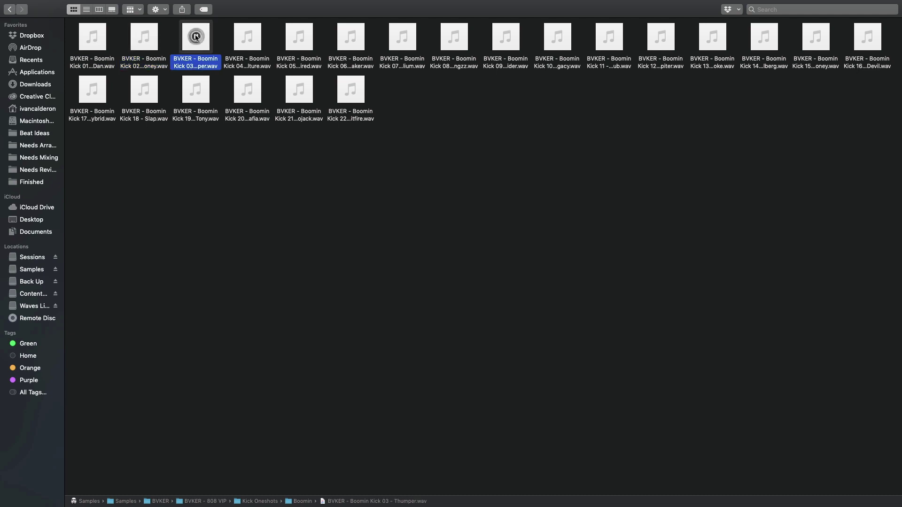
left_click(248, 41)
left_click(301, 39)
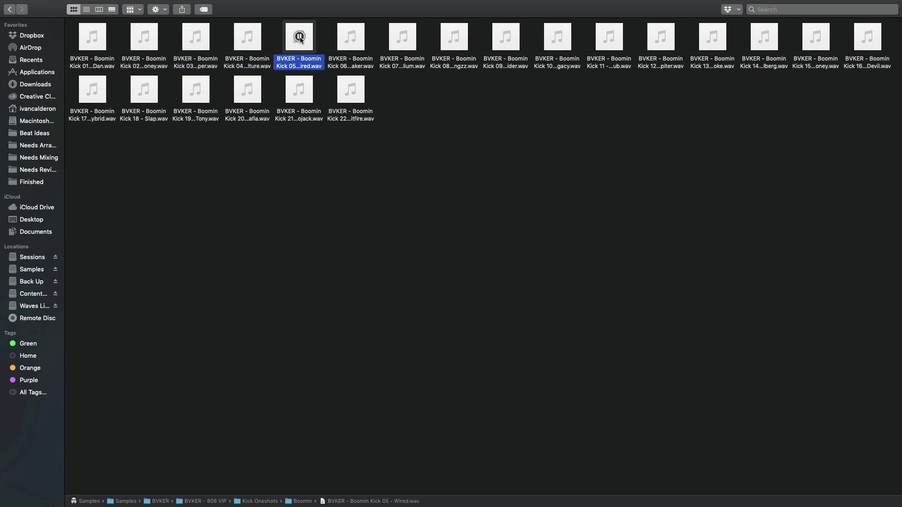
left_click(351, 38)
left_click(404, 37)
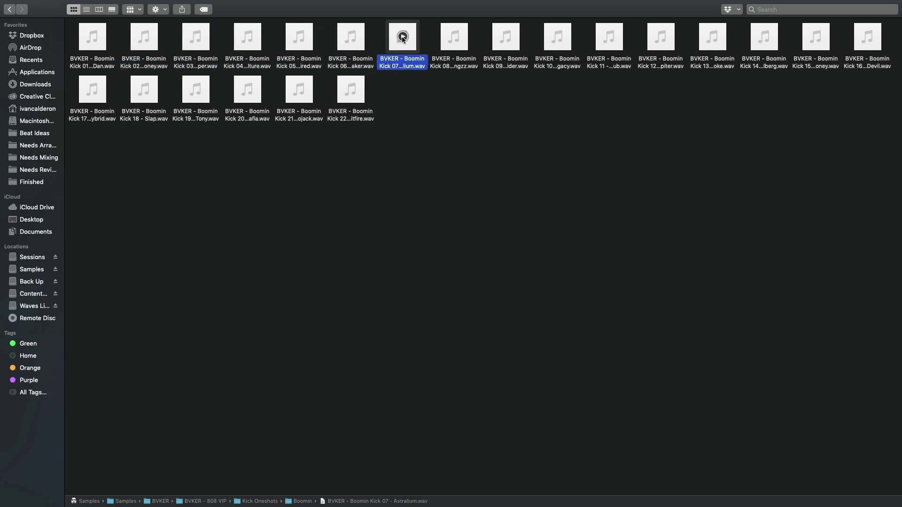
Open the Clean folder inside Kick Oneshots and audition Clean kicks 01 through 07, from Redux to Void
left_click(8, 10)
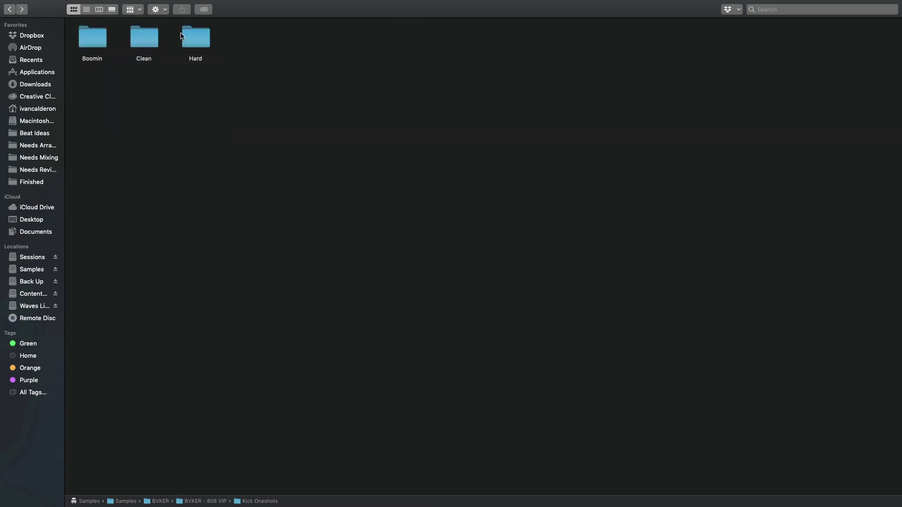
double_click(146, 36)
left_click(92, 38)
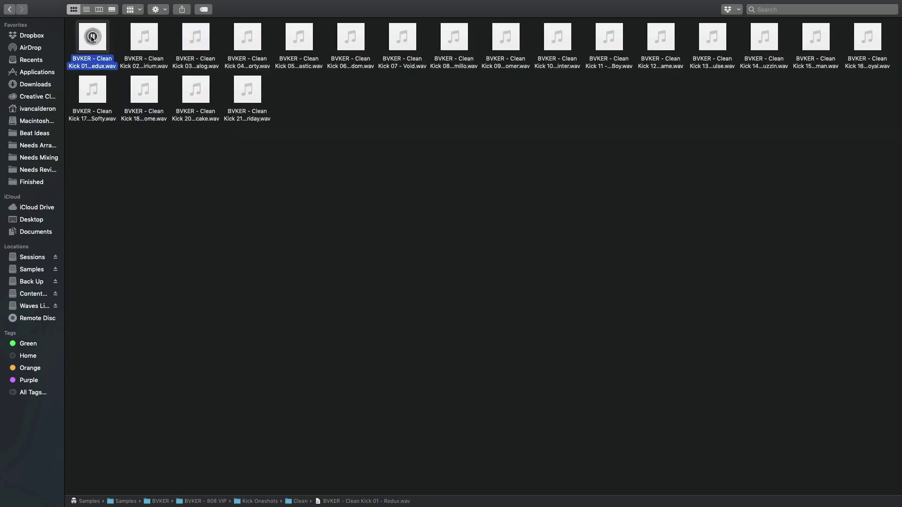
left_click(143, 36)
left_click(195, 36)
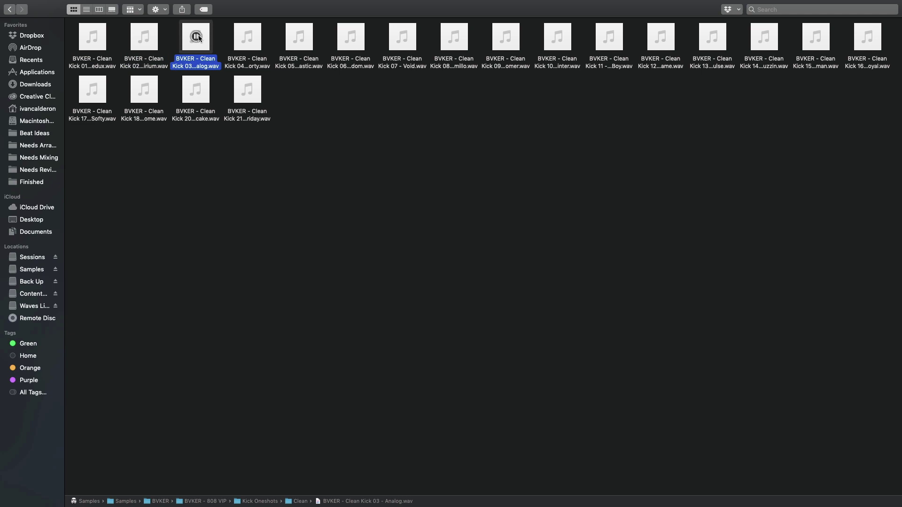
left_click(247, 37)
left_click(300, 37)
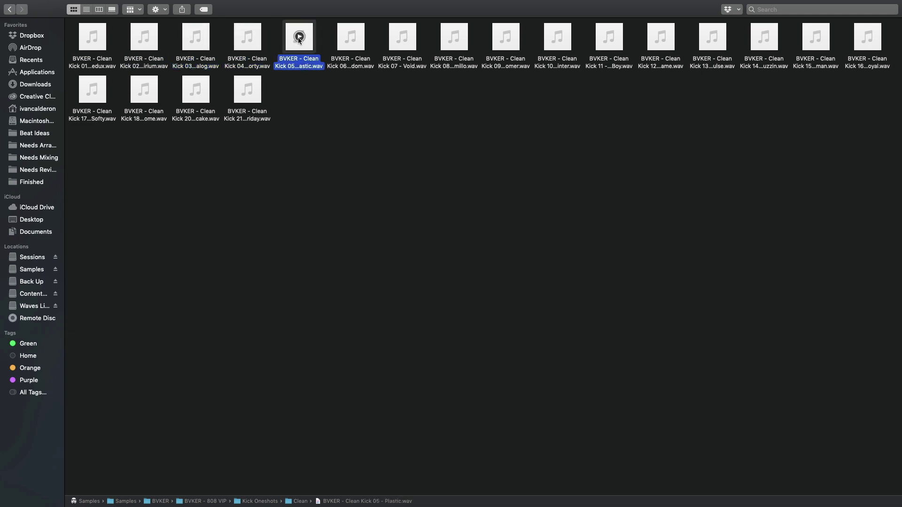
left_click(352, 38)
left_click(402, 40)
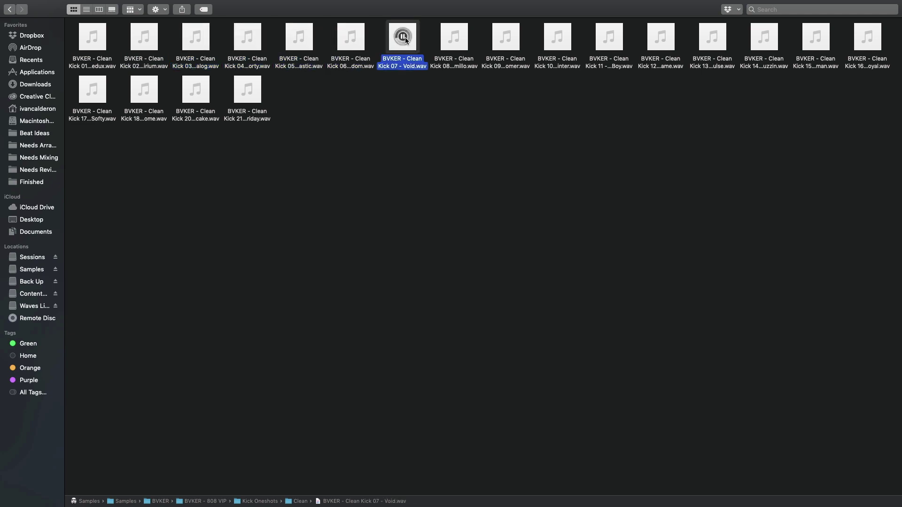
Open the Hard folder inside Kick Oneshots and audition Hard kicks 01 through 07, including Wet Cat, Sonic and Snails
mouse_move(19, 2)
left_click(10, 26)
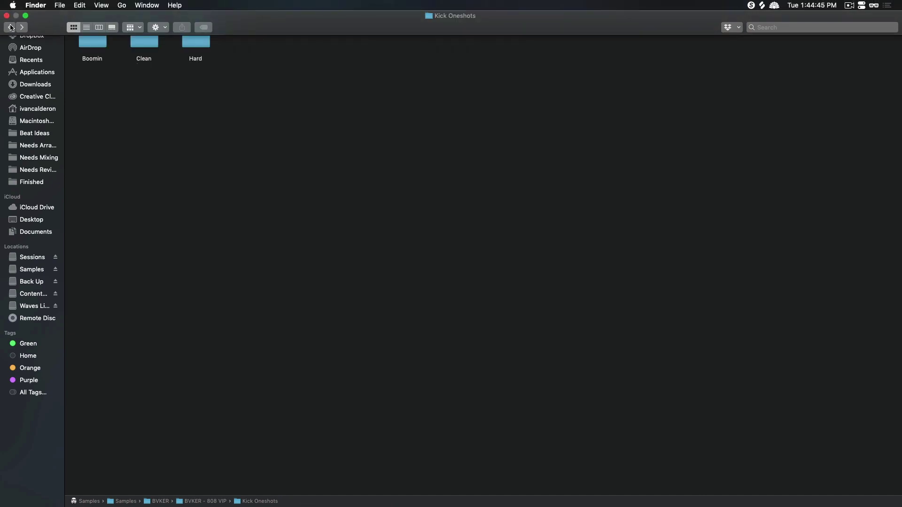
double_click(204, 43)
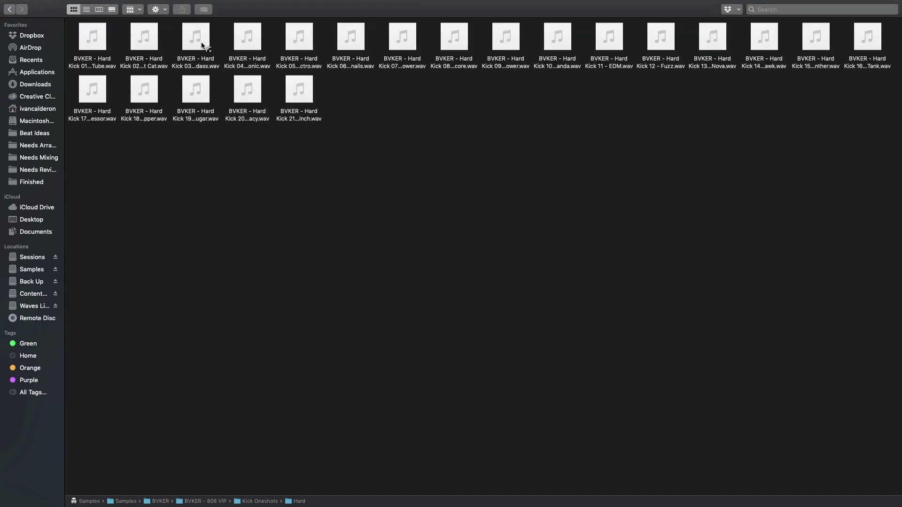
left_click(92, 37)
left_click(144, 37)
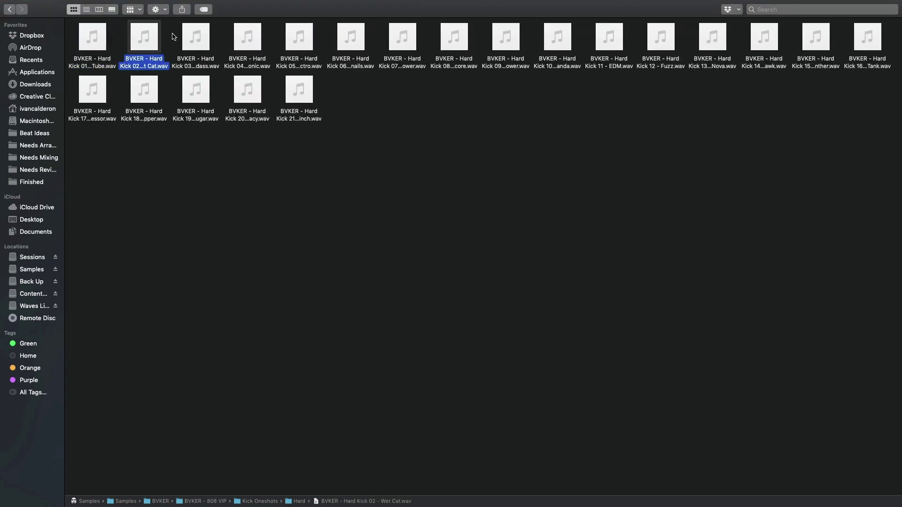
left_click(196, 37)
left_click(249, 37)
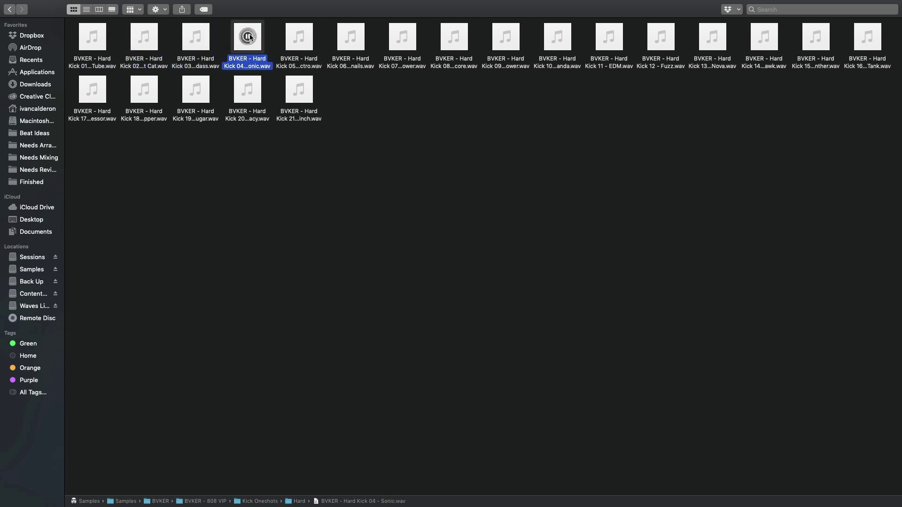
left_click(301, 38)
left_click(353, 38)
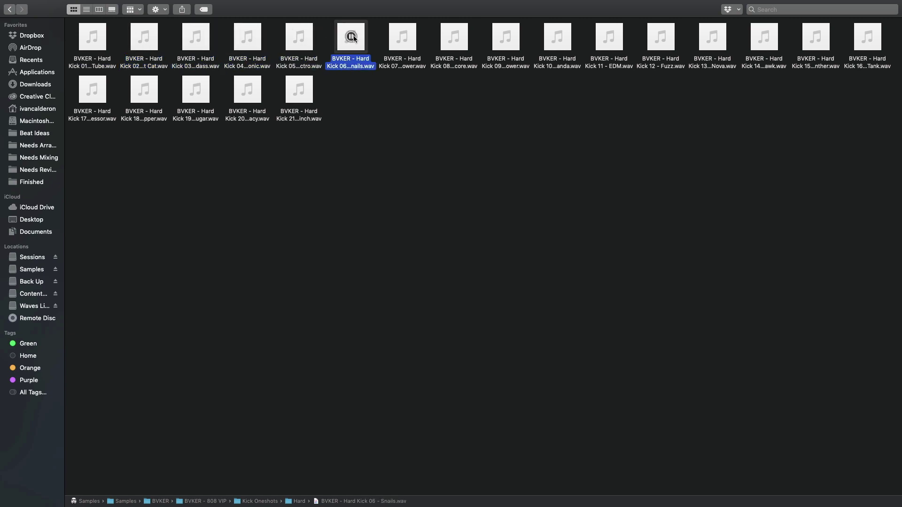
left_click(402, 37)
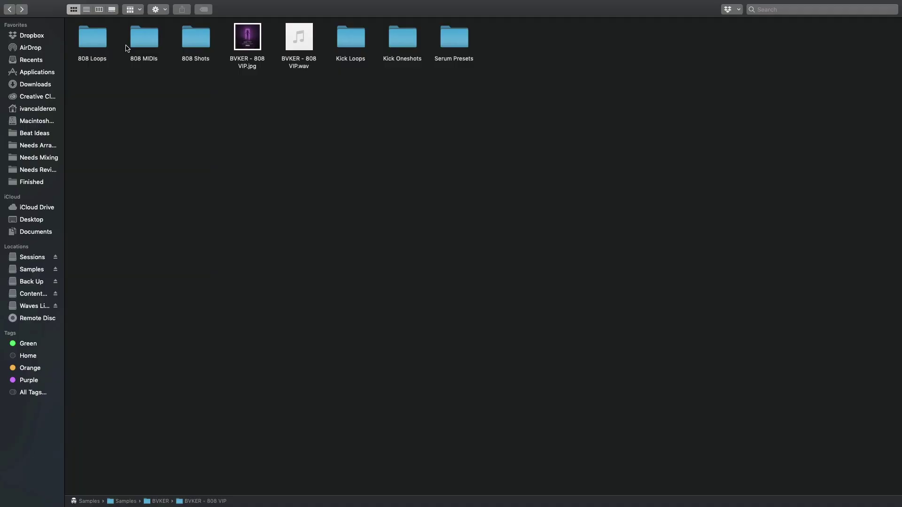
Select the 808 Loops folder and then the 808 MIDIs folder inside BVKER - 808 VIP
left_click(99, 43)
left_click(145, 38)
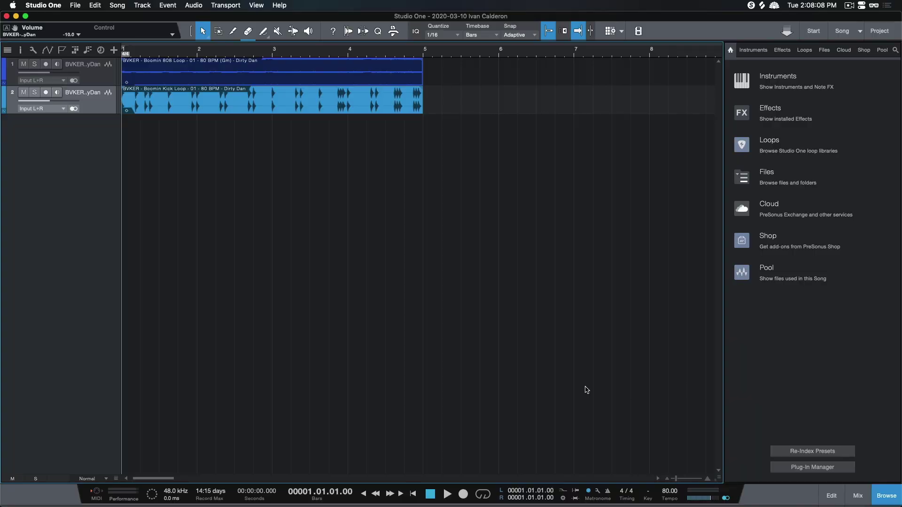
Switch to Studio One and play the Boomin 808 loop together with the Boomin kick loop 01, Dirty Dan
key("space")
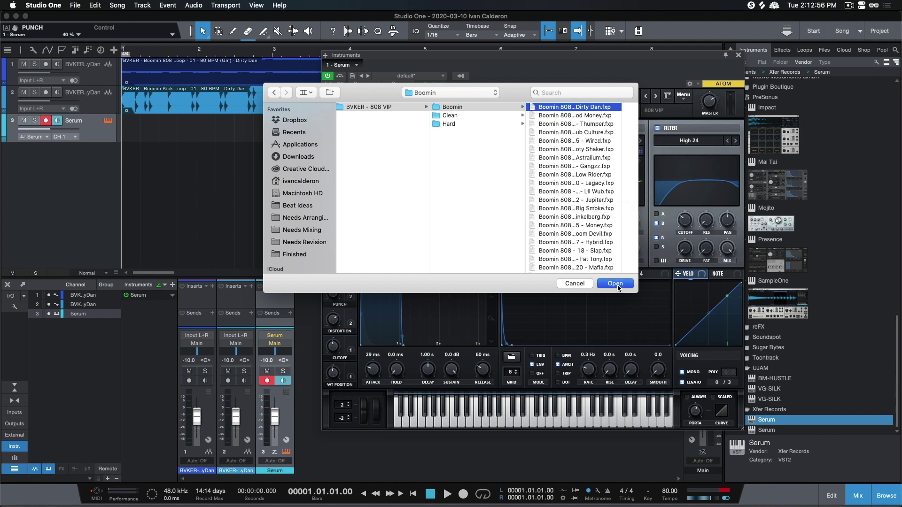
Load the Boomin 808 - 01 - Dirty Dan preset from the BVKER - 808 VIP Boomin folder into Serum
left_click(616, 284)
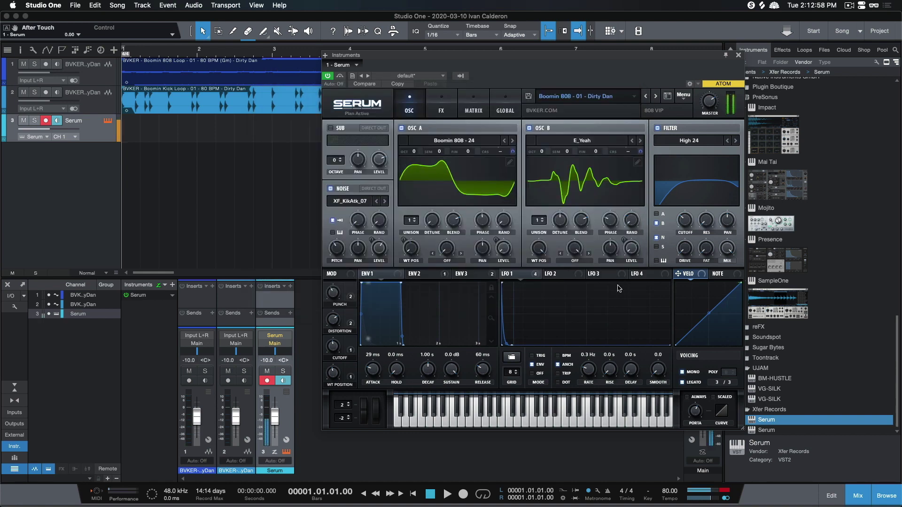